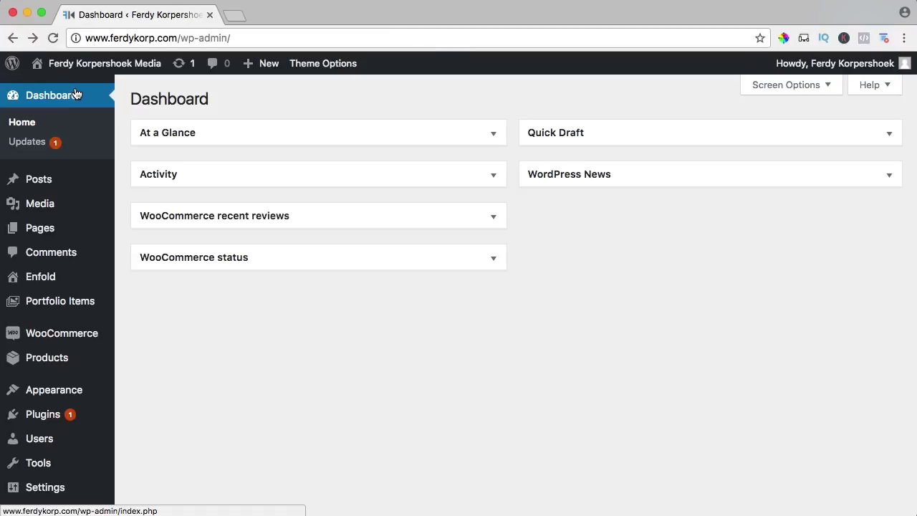
# - Open WooCommerce Settings on the Tax tab and look over Tax options
pyautogui.moveTo(64, 330)
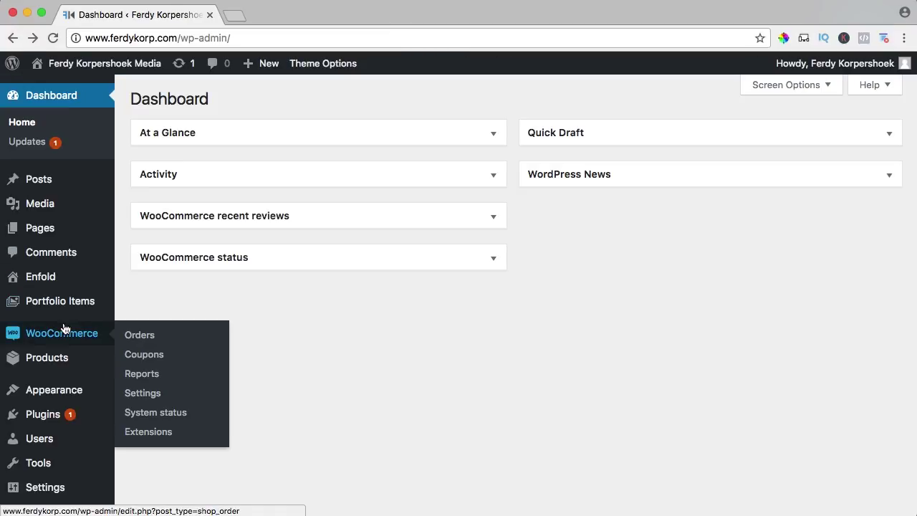
pyautogui.click(142, 393)
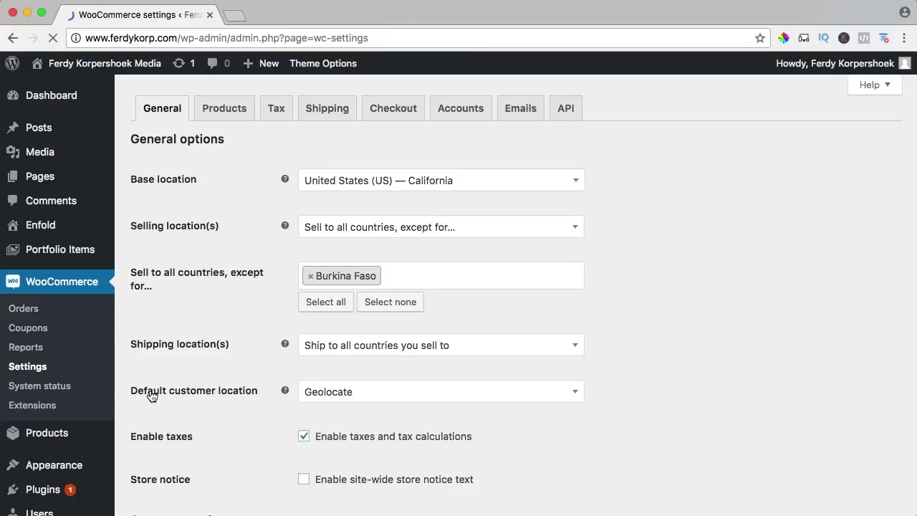
pyautogui.click(275, 115)
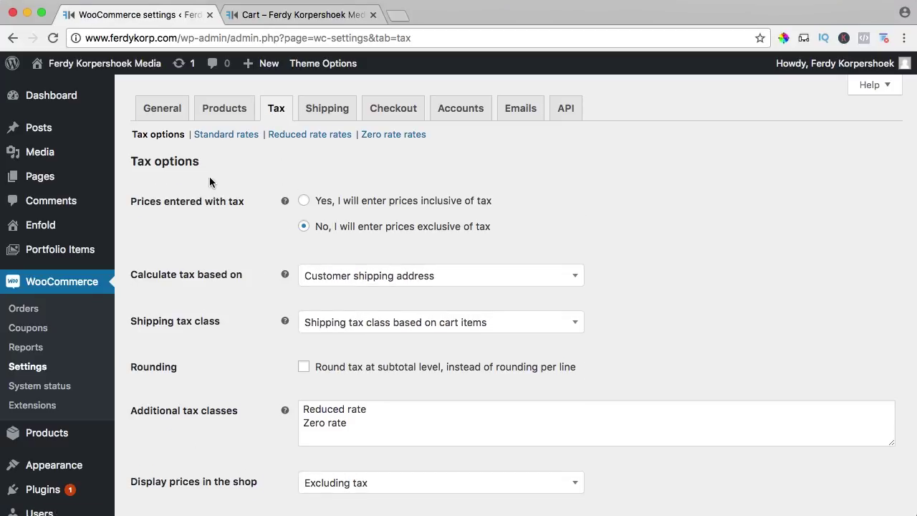
pyautogui.moveTo(137, 161); pyautogui.dragTo(195, 164)
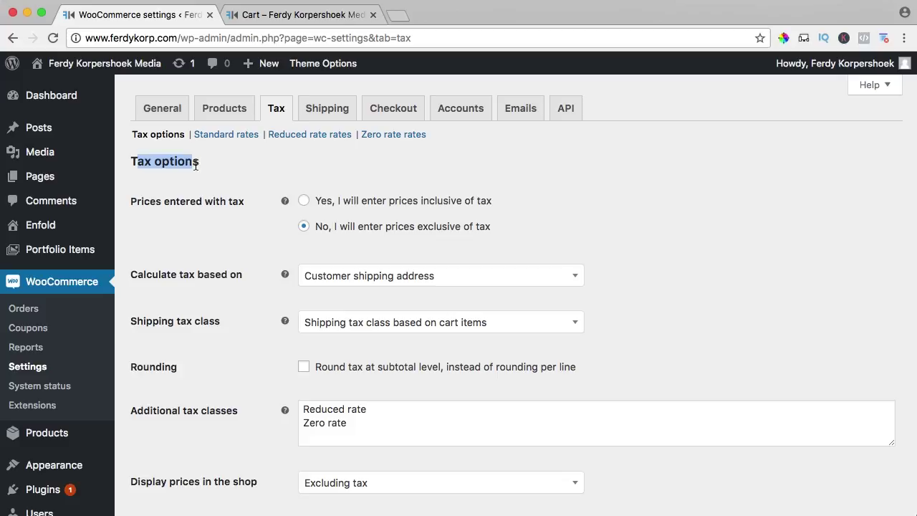
pyautogui.click(169, 204)
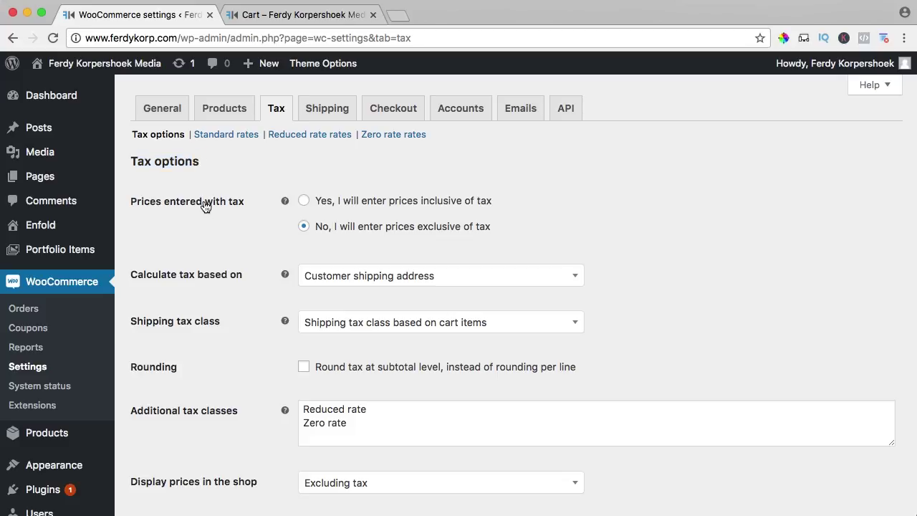
# - Check the store's cart page, then open the Shop page in a new tab and scroll it
pyautogui.click(313, 13)
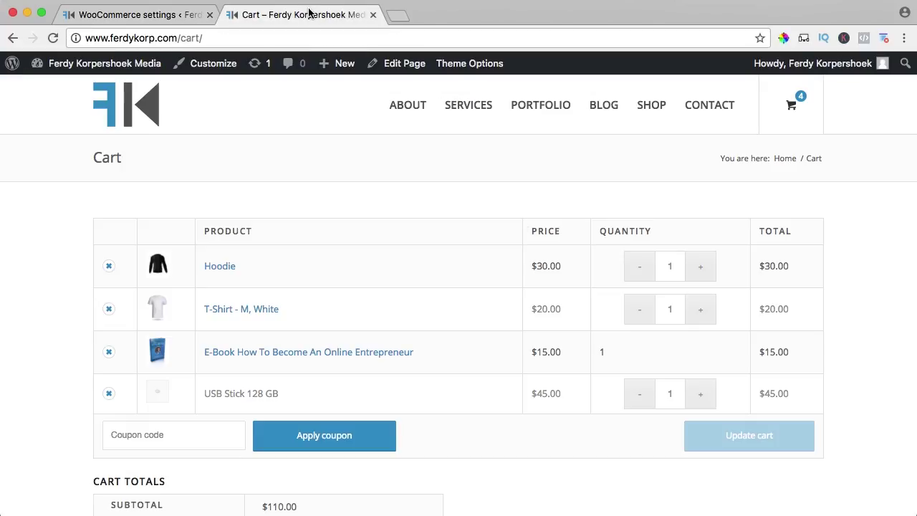
pyautogui.keyDown('super'); pyautogui.click(654, 127); pyautogui.keyUp('super')
pyautogui.click(464, 15)
pyautogui.click(379, 240)
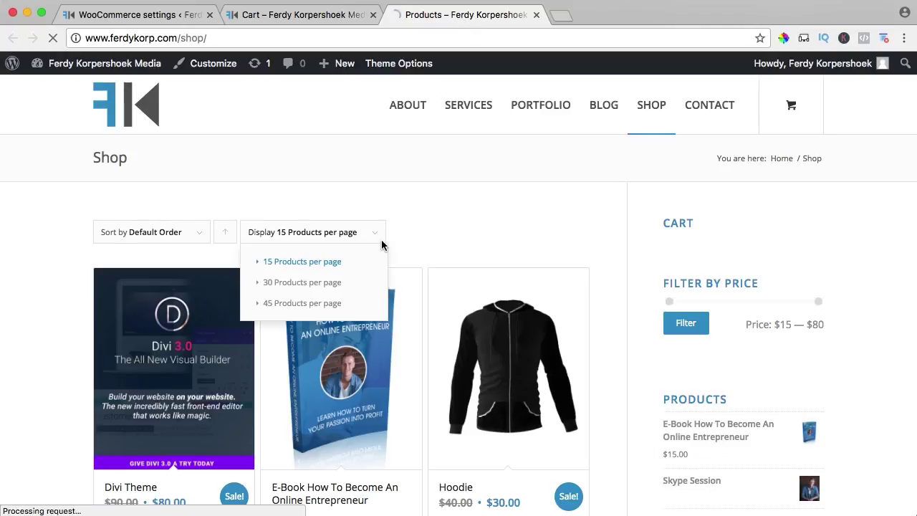
pyautogui.scroll(-3, 381, 245)
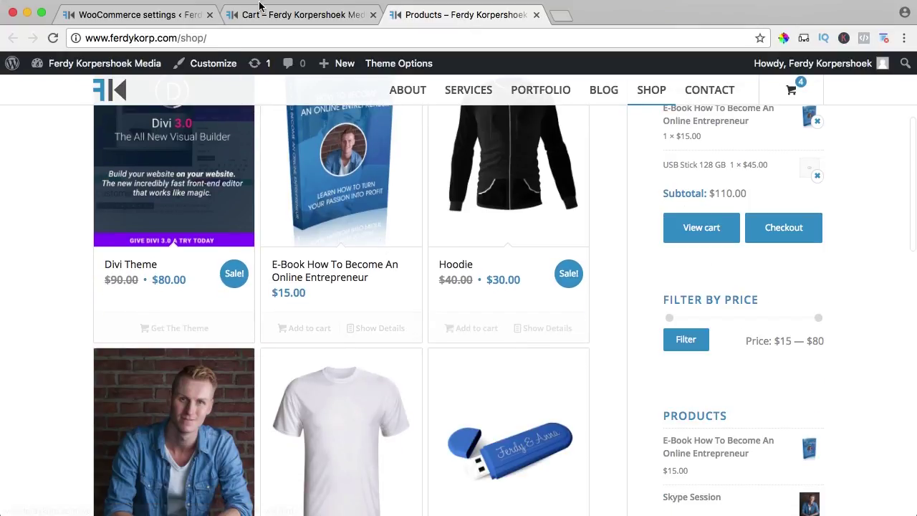
pyautogui.click(143, 14)
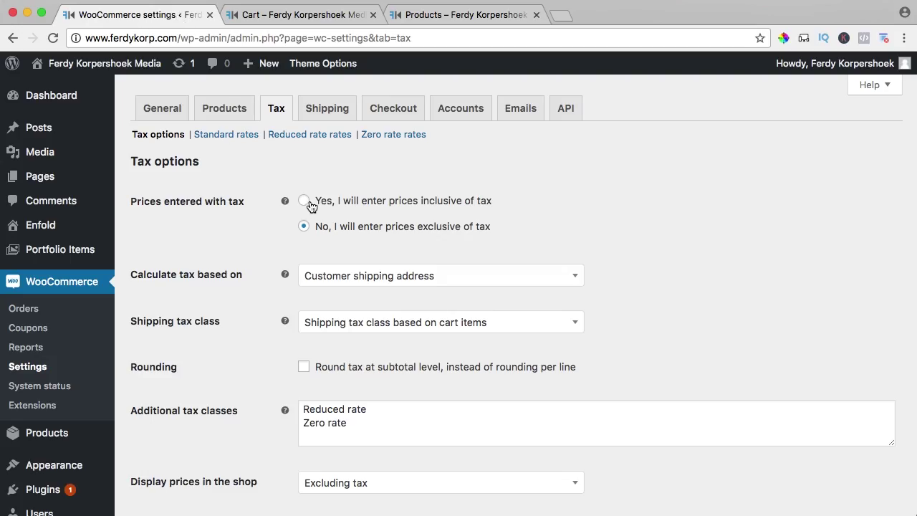
pyautogui.scroll(-2, 258, 200)
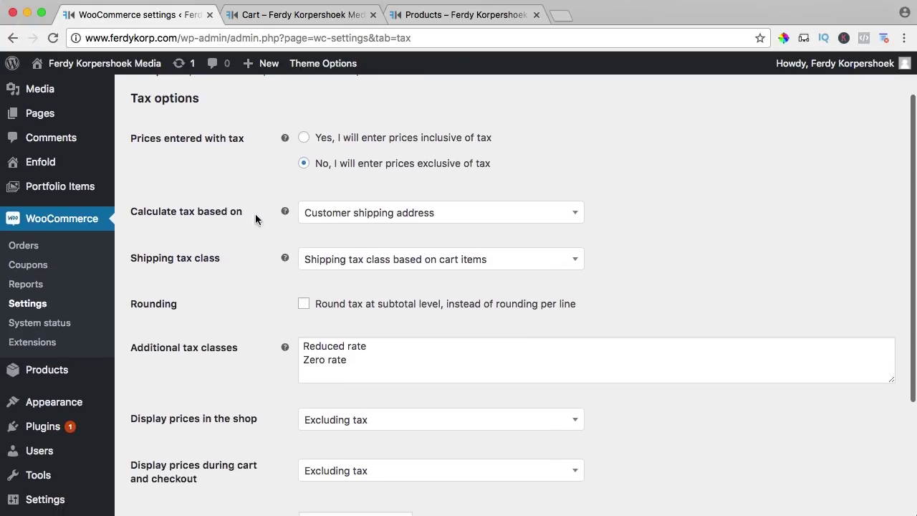
pyautogui.click(330, 213)
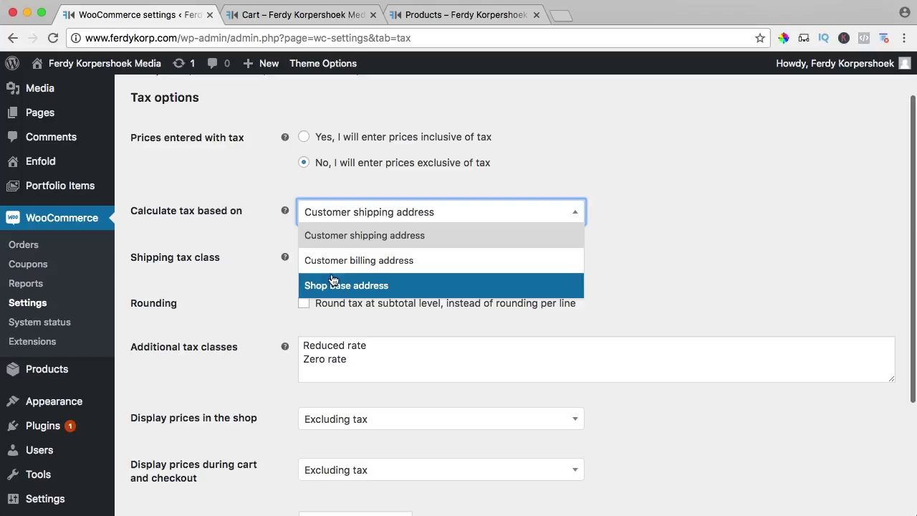
pyautogui.click(356, 238)
pyautogui.scroll(-2, 215, 215)
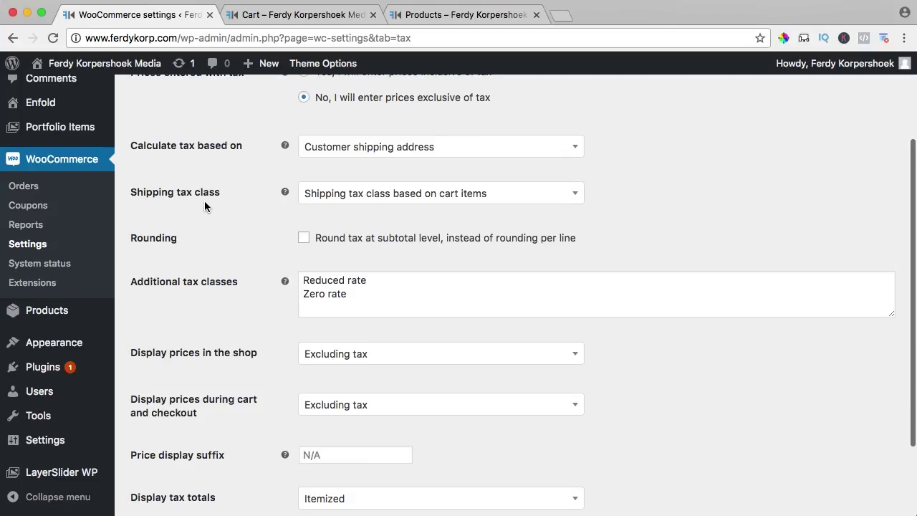
pyautogui.click(379, 197)
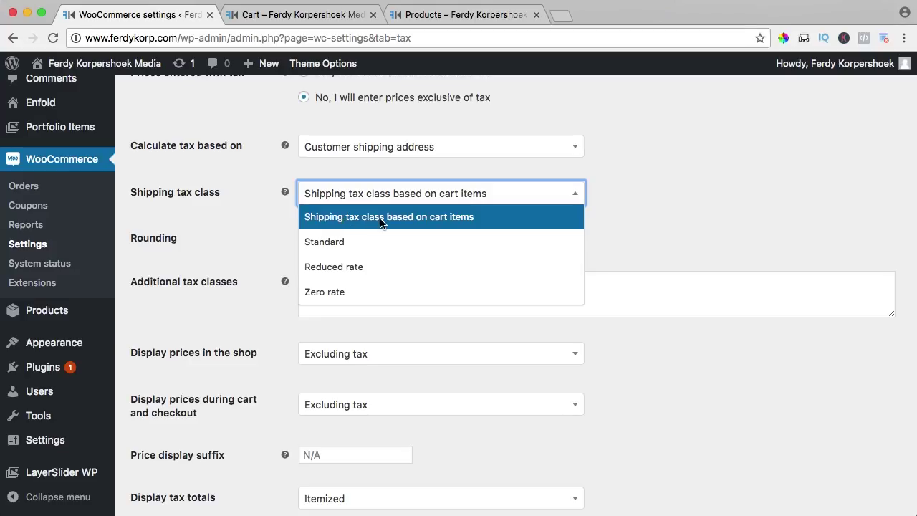
pyautogui.click(472, 223)
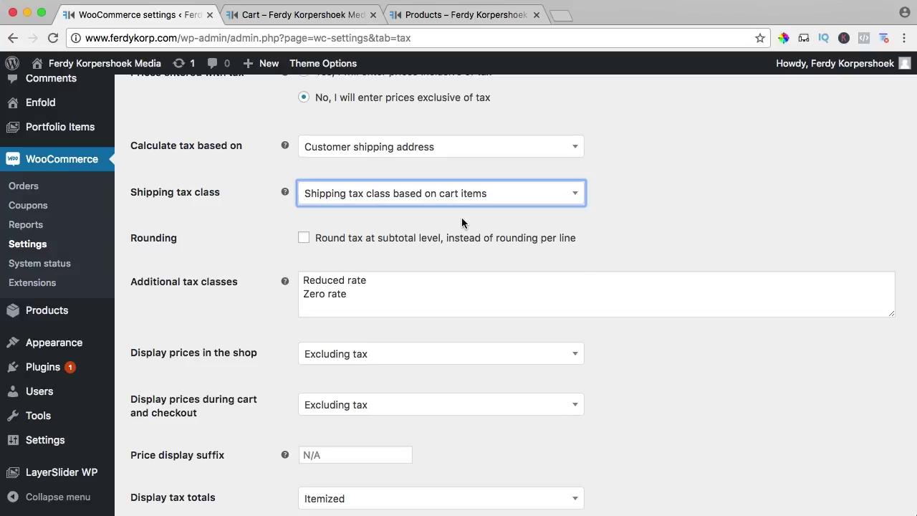
pyautogui.scroll(-2, 260, 219)
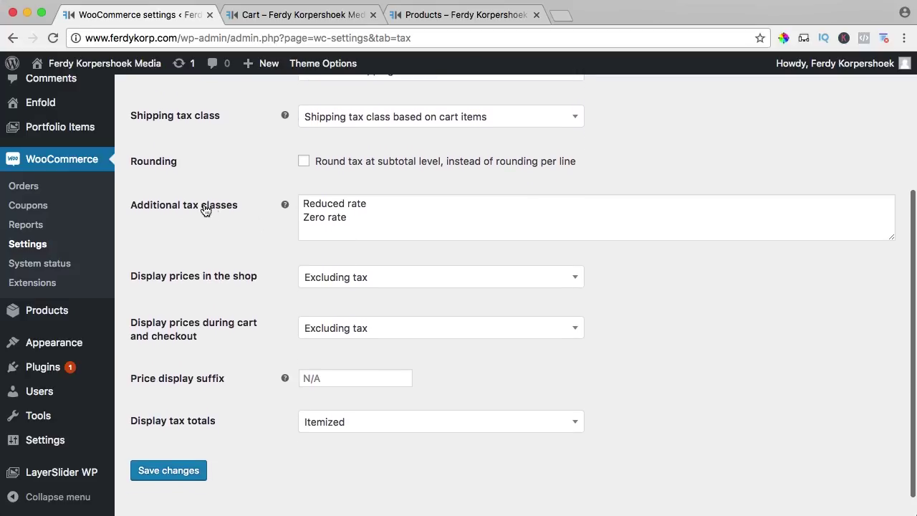
# - Review the Reduced rate and Zero rate tax classes, leaving the shipping tax class unchanged
pyautogui.moveTo(309, 203); pyautogui.dragTo(303, 222)
pyautogui.click(380, 208)
pyautogui.click(303, 216)
pyautogui.click(323, 121)
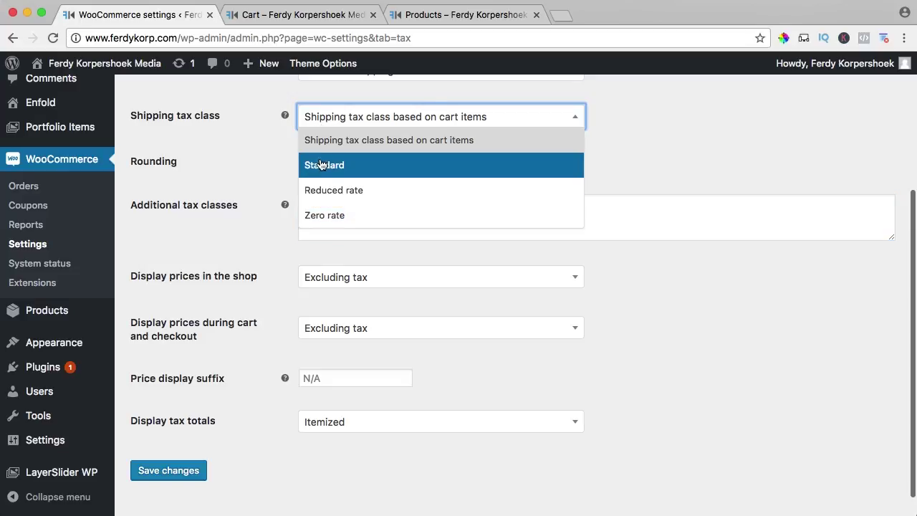
pyautogui.click(266, 147)
pyautogui.scroll(-1, 272, 172)
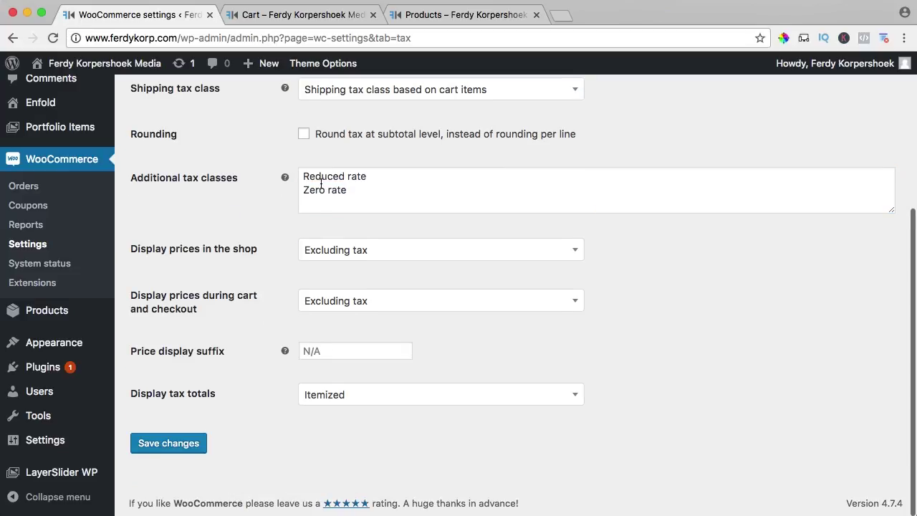
pyautogui.moveTo(359, 189); pyautogui.dragTo(289, 190)
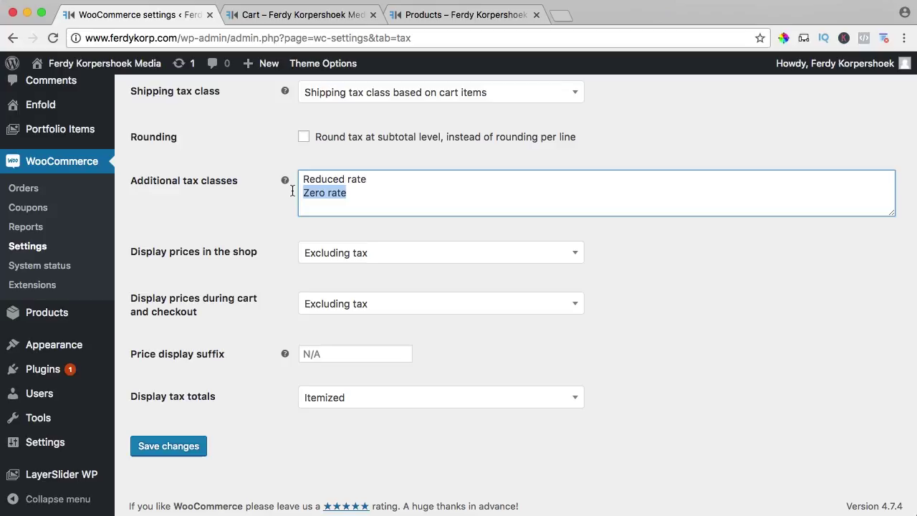
pyautogui.click(279, 207)
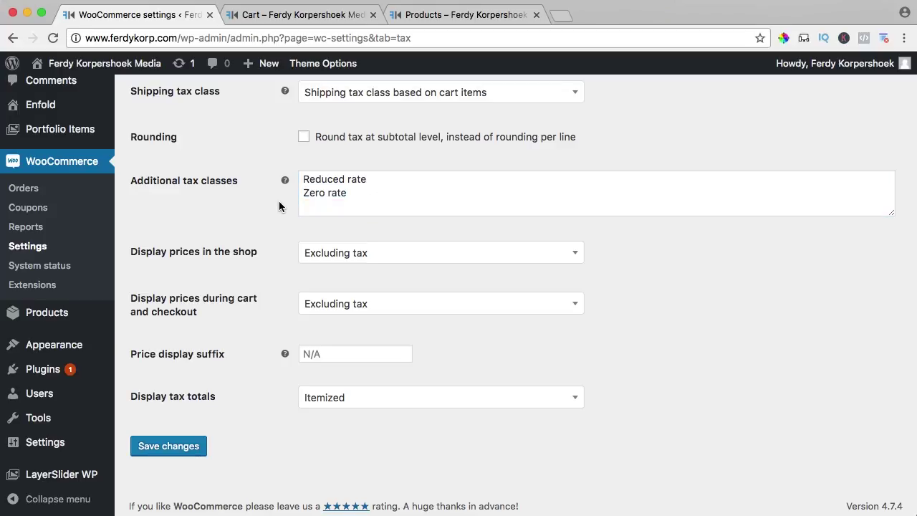
pyautogui.scroll(-1, 280, 207)
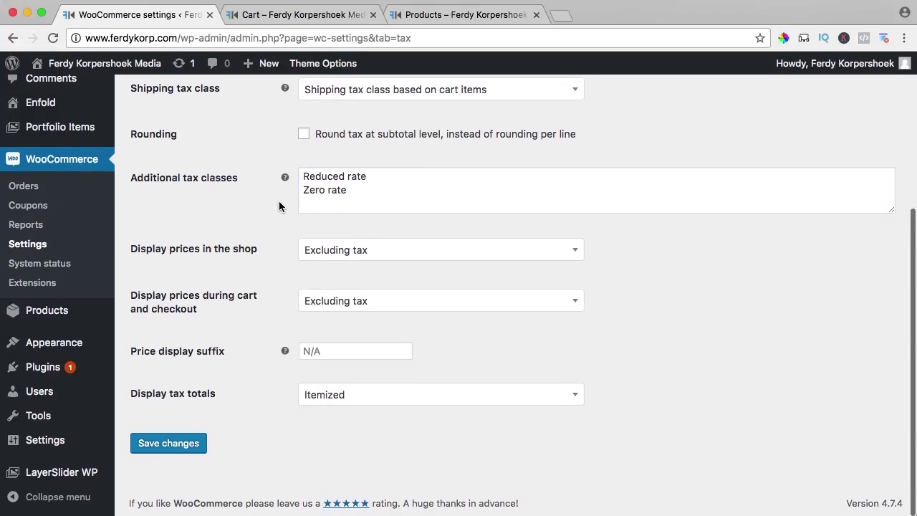
# - Keep shop prices excluding tax and show cart and checkout prices including tax
pyautogui.click(348, 255)
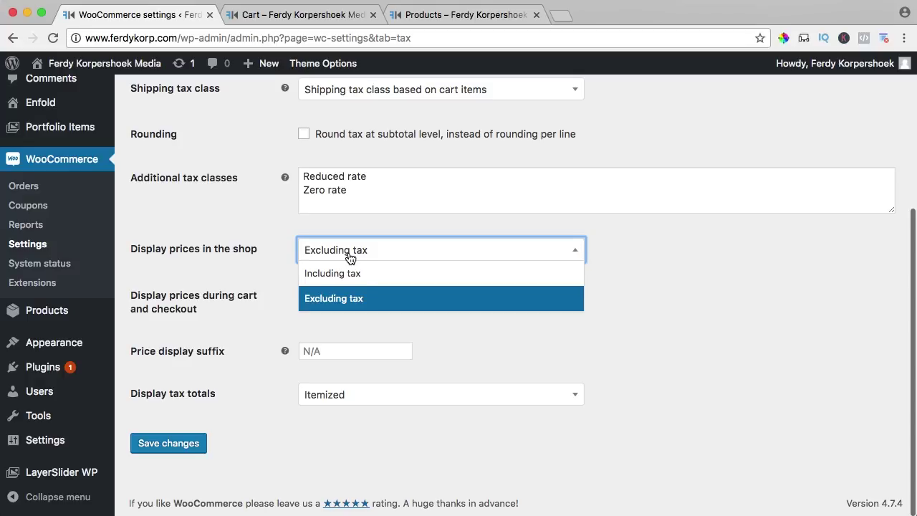
pyautogui.click(334, 278)
pyautogui.click(336, 249)
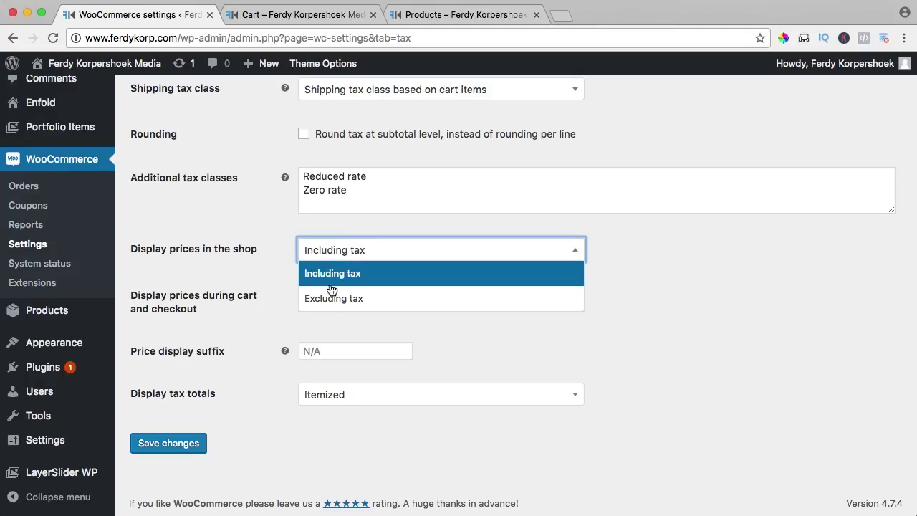
pyautogui.click(341, 299)
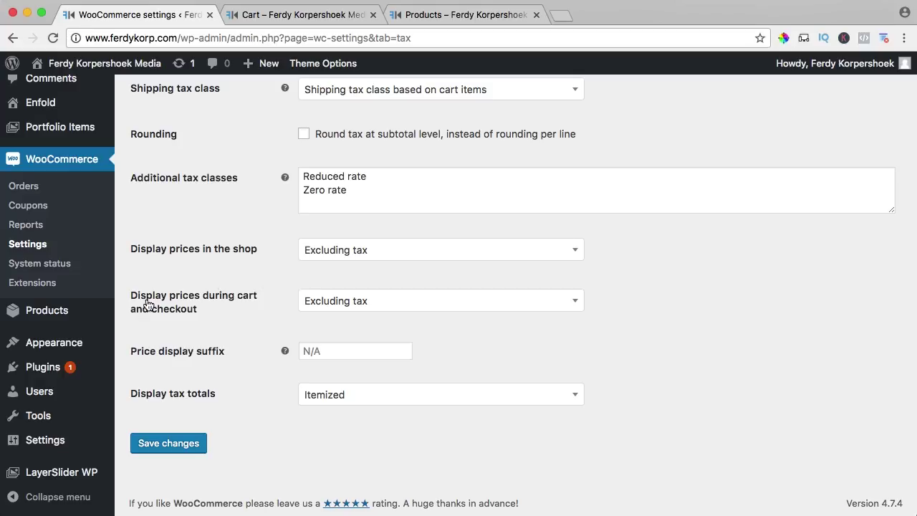
pyautogui.click(327, 308)
pyautogui.click(331, 321)
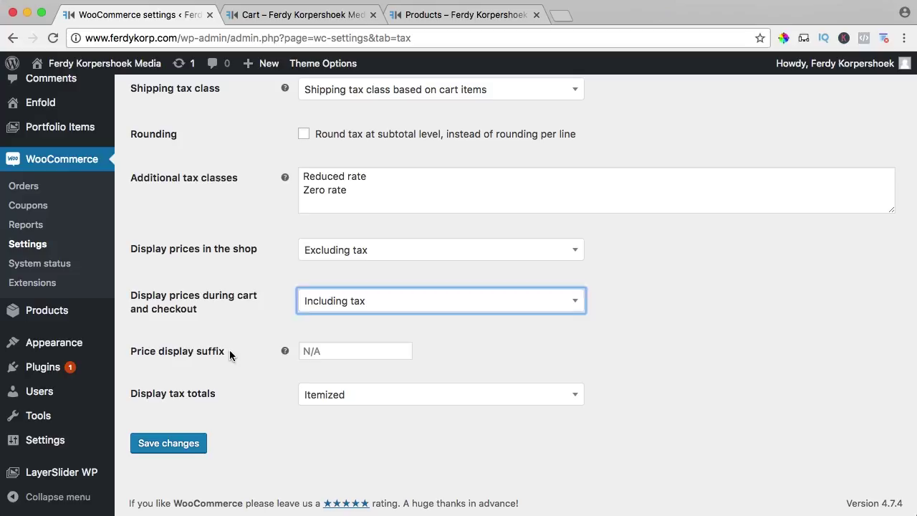
pyautogui.click(229, 351)
# - Try a 'BTW' price display suffix, then leave the suffix empty
pyautogui.click(323, 350)
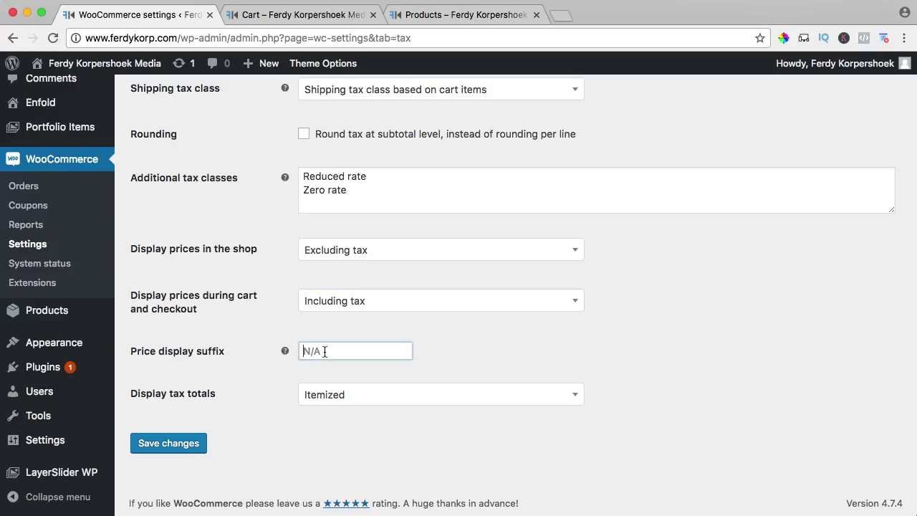
pyautogui.click(283, 351)
pyautogui.click(325, 351)
pyautogui.write('BTW')
pyautogui.press('BackSpace')
pyautogui.press('BackSpace')
pyautogui.press('BackSpace')
pyautogui.click(231, 353)
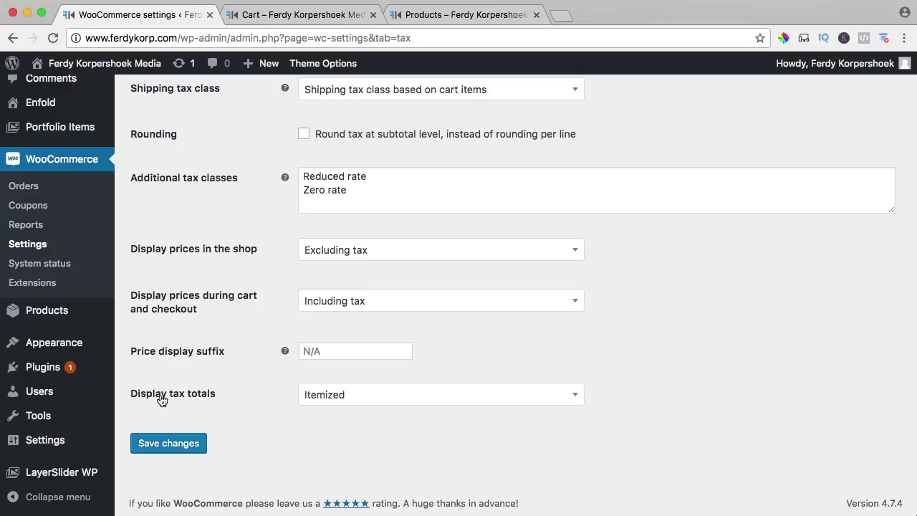
# - Keep tax totals itemized, save the tax options, and go to Standard rates
pyautogui.click(319, 401)
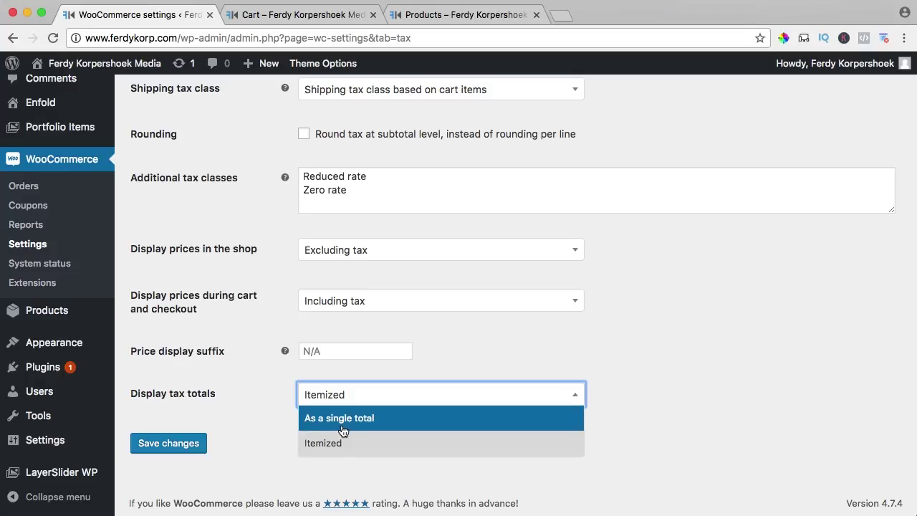
pyautogui.click(326, 405)
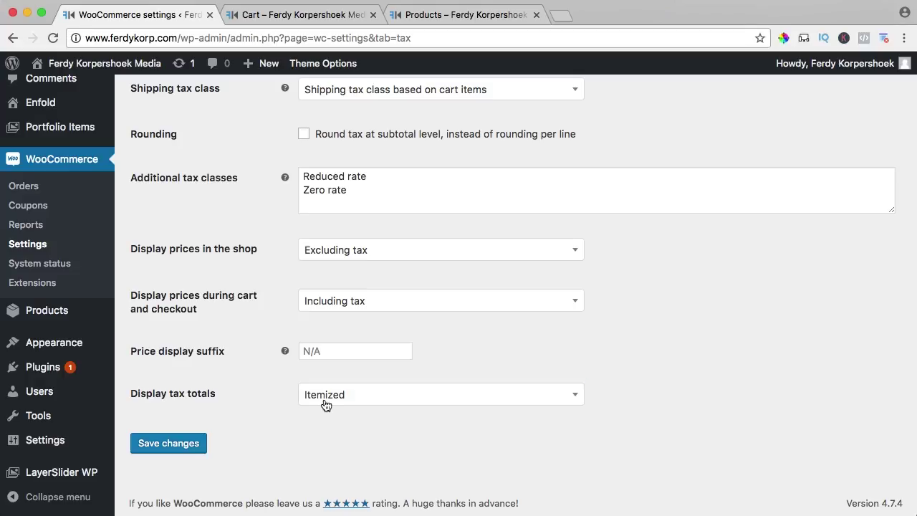
pyautogui.click(178, 444)
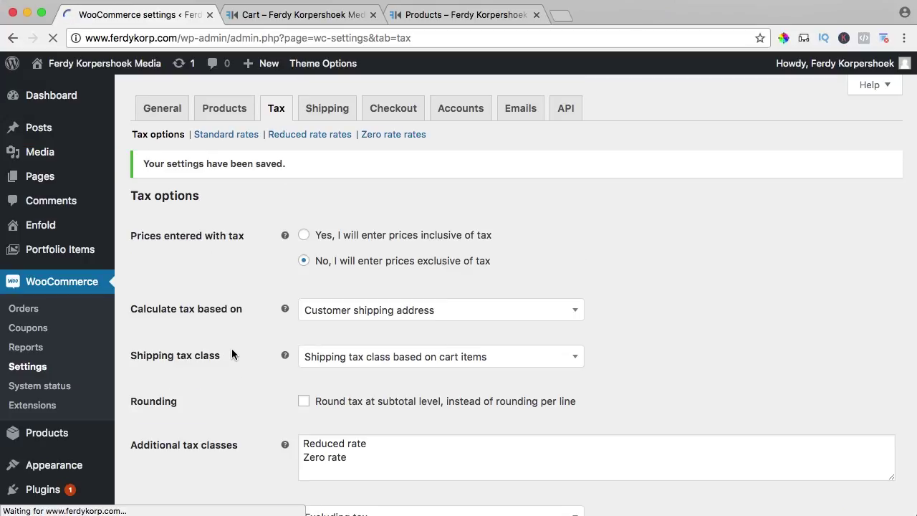
pyautogui.click(226, 138)
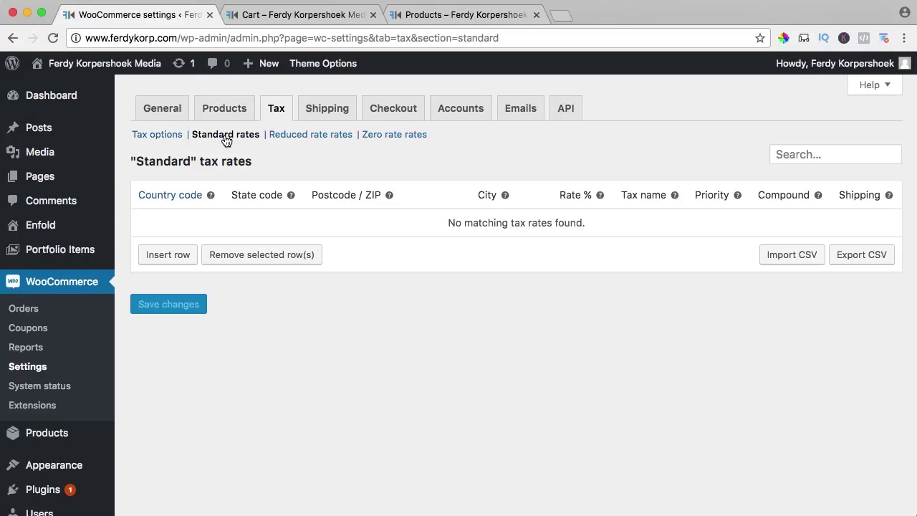
# - Insert a new standard rate row with country code US (United States)
pyautogui.click(169, 256)
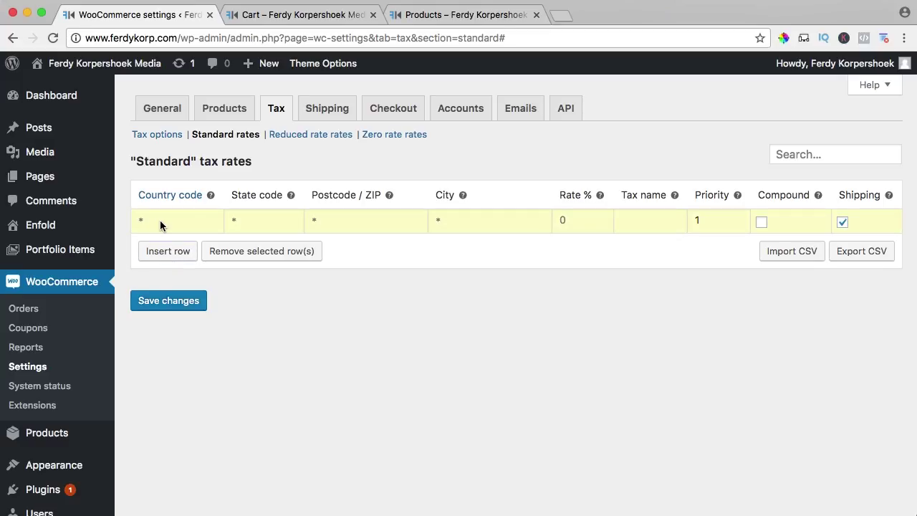
pyautogui.click(159, 222)
pyautogui.write('US')
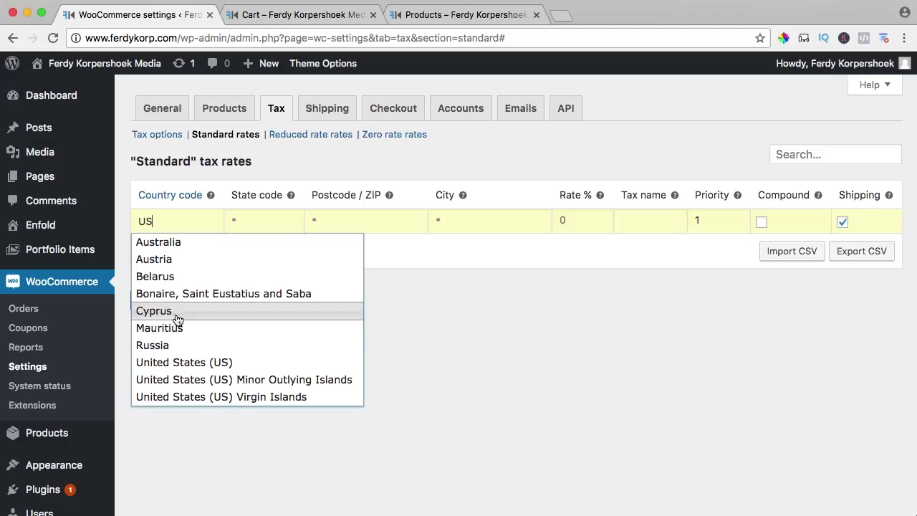
pyautogui.click(181, 362)
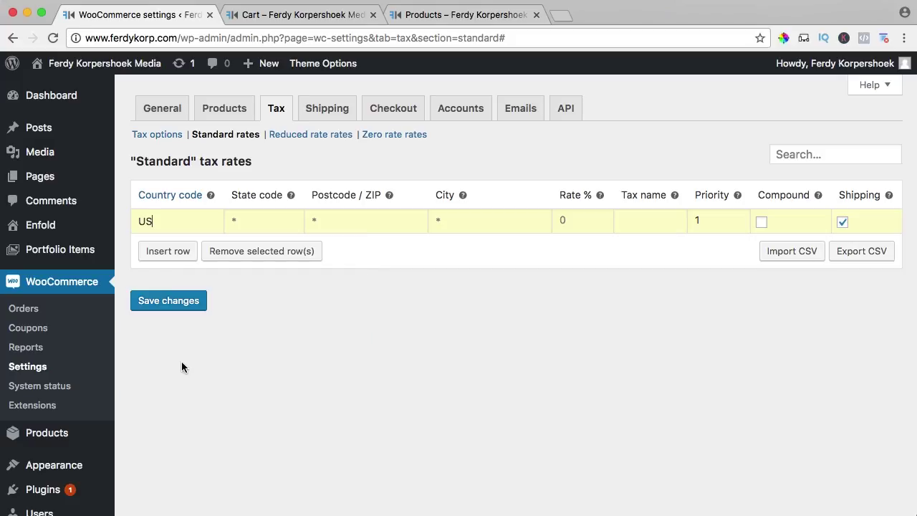
# - Enter state code CA and a 10% rate in the new row
pyautogui.click(251, 222)
pyautogui.write('CA')
pyautogui.press('Tab')
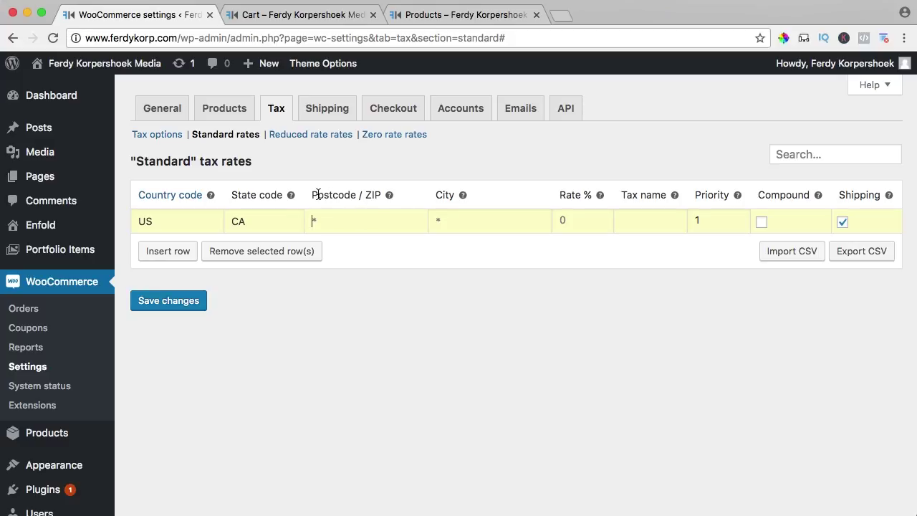
pyautogui.moveTo(313, 194); pyautogui.dragTo(377, 194)
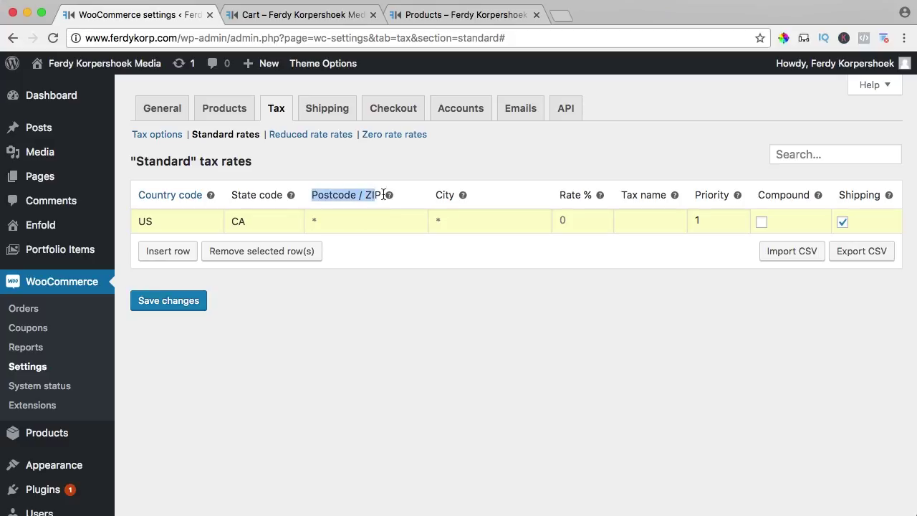
pyautogui.click(403, 198)
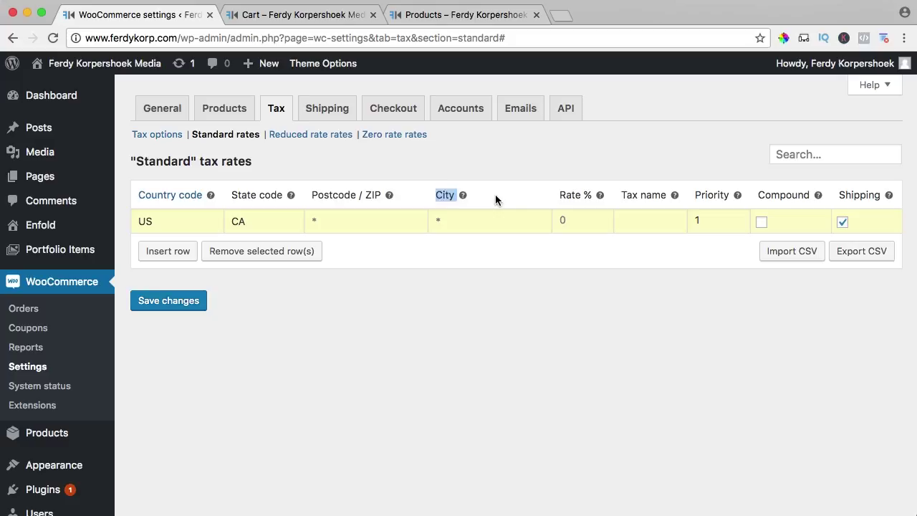
pyautogui.click(577, 221)
pyautogui.write('10')
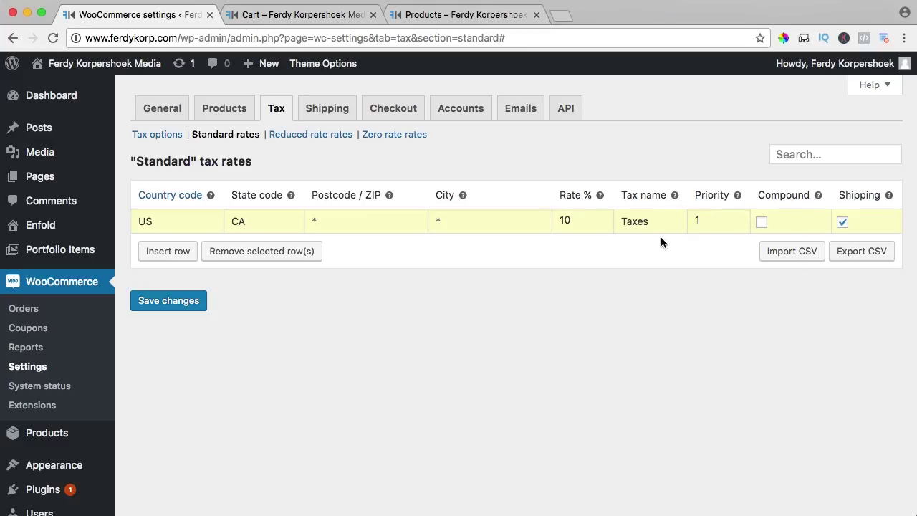
# - Stop the 10% US/CA rate from applying to shipping and save it
pyautogui.click(735, 221)
pyautogui.doubleClick(558, 220)
pyautogui.click(842, 223)
pyautogui.click(177, 304)
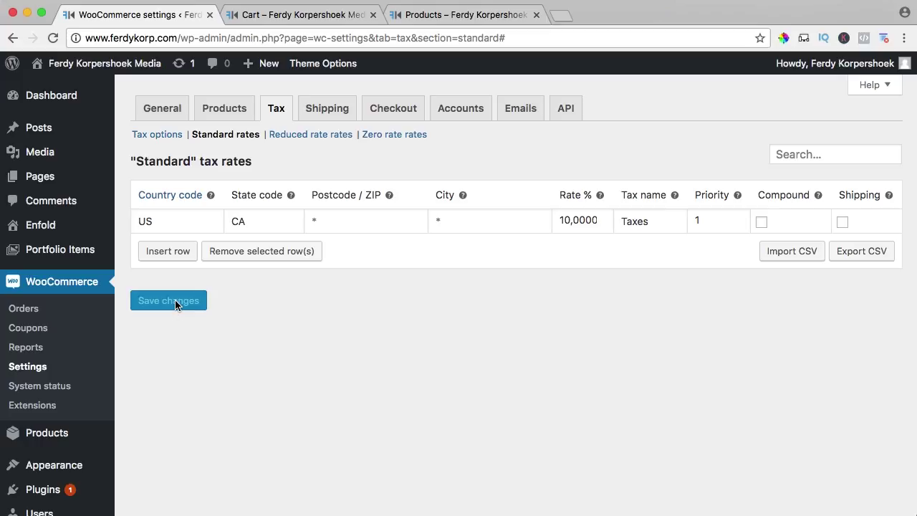
# - Reload the cart to confirm the Hoodie now shows $33.00 incl. tax
pyautogui.click(299, 15)
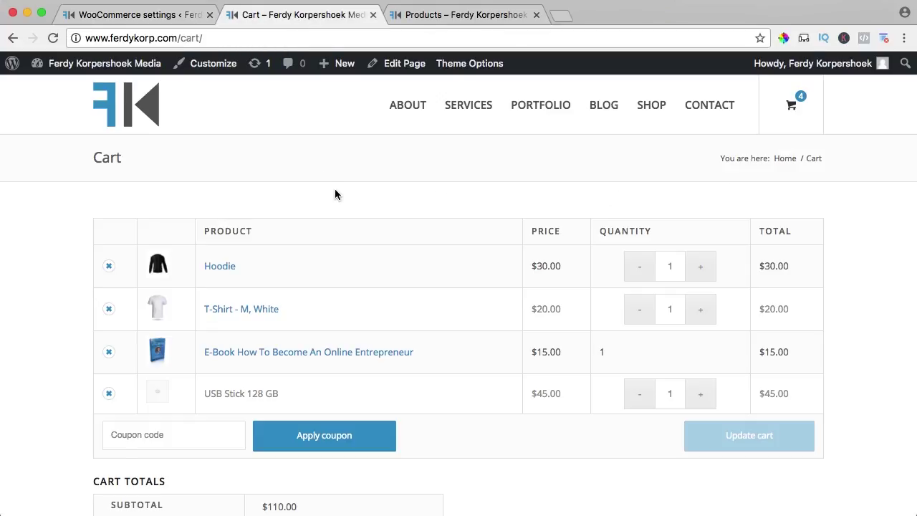
pyautogui.press('super+r')
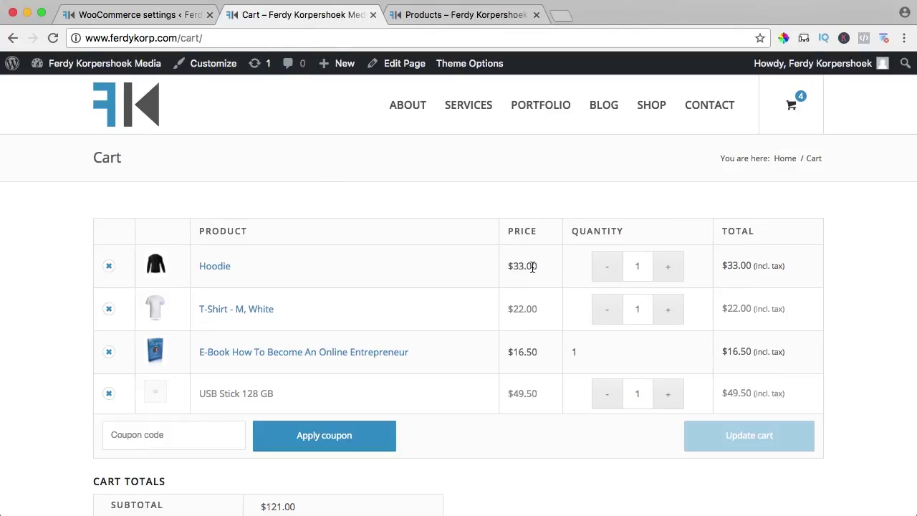
pyautogui.moveTo(509, 268); pyautogui.dragTo(540, 270)
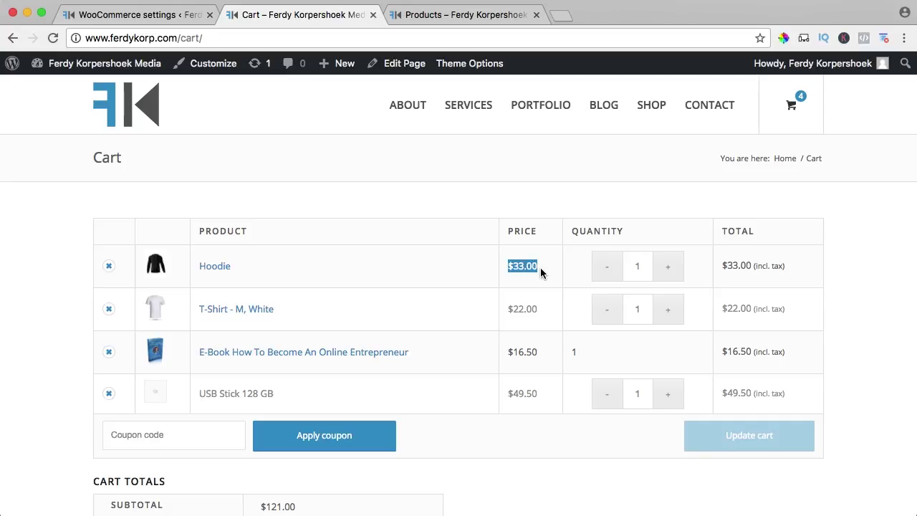
pyautogui.click(520, 265)
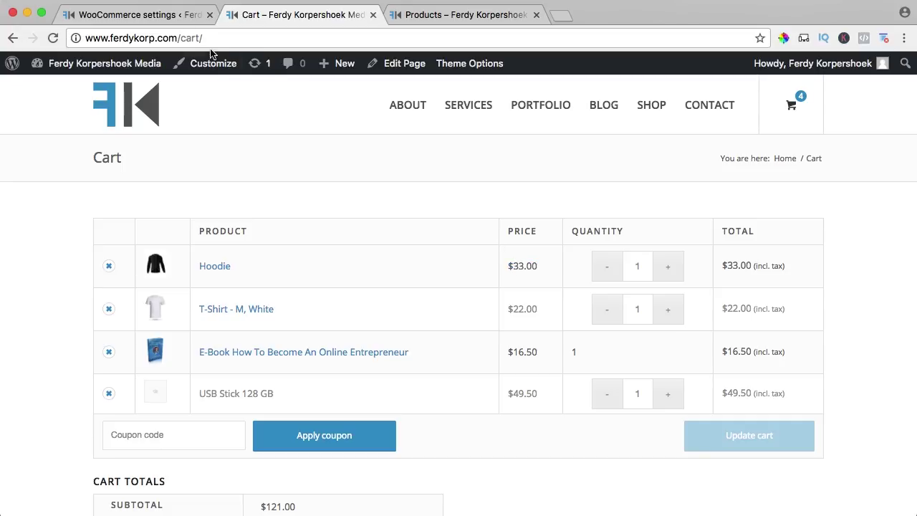
# - Change the standard rate to 20%, save it, and reload the cart to compare prices
pyautogui.click(160, 18)
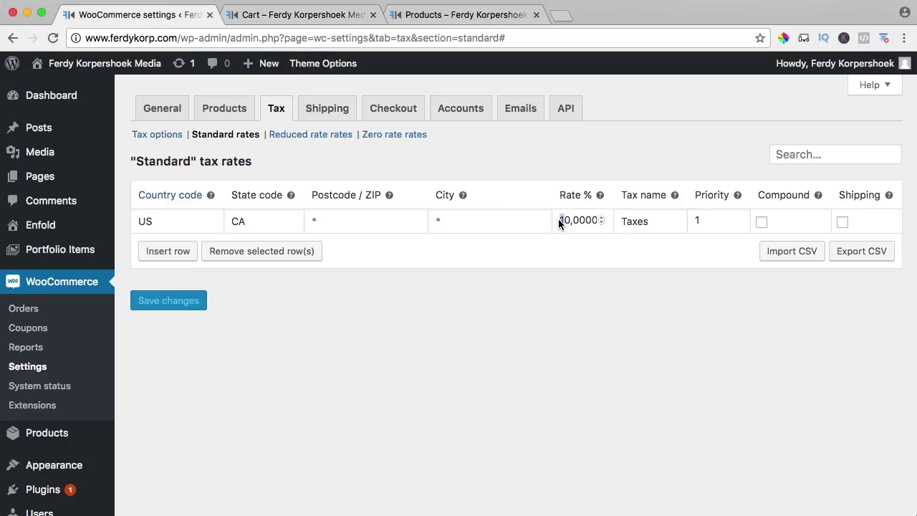
pyautogui.write('2')
pyautogui.press('Tab')
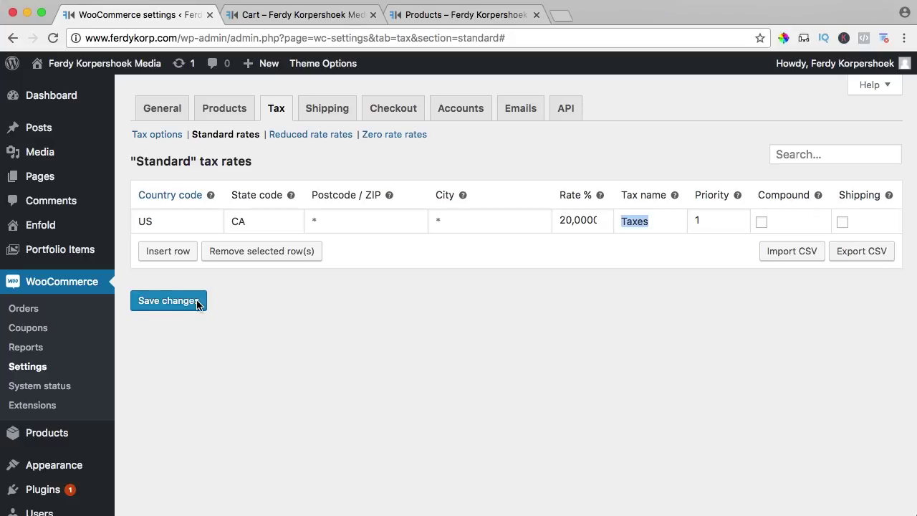
pyautogui.click(197, 302)
pyautogui.click(301, 14)
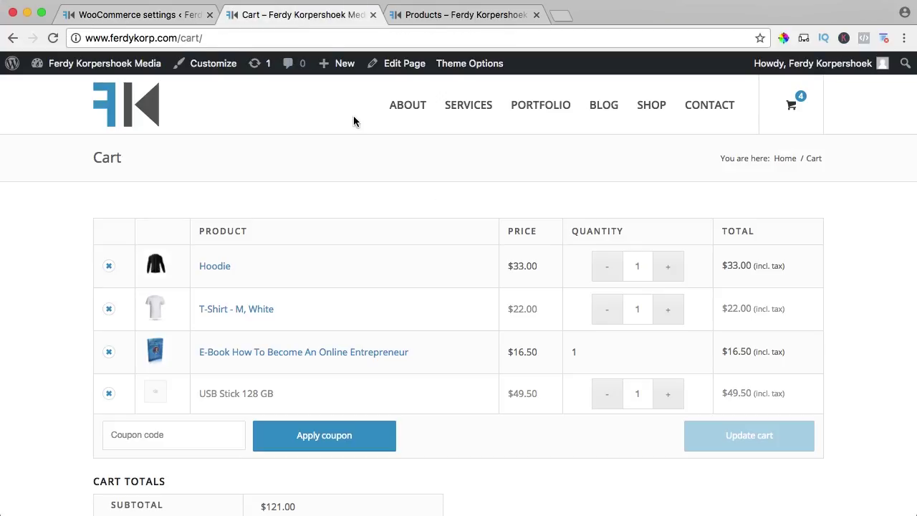
pyautogui.press('super+r')
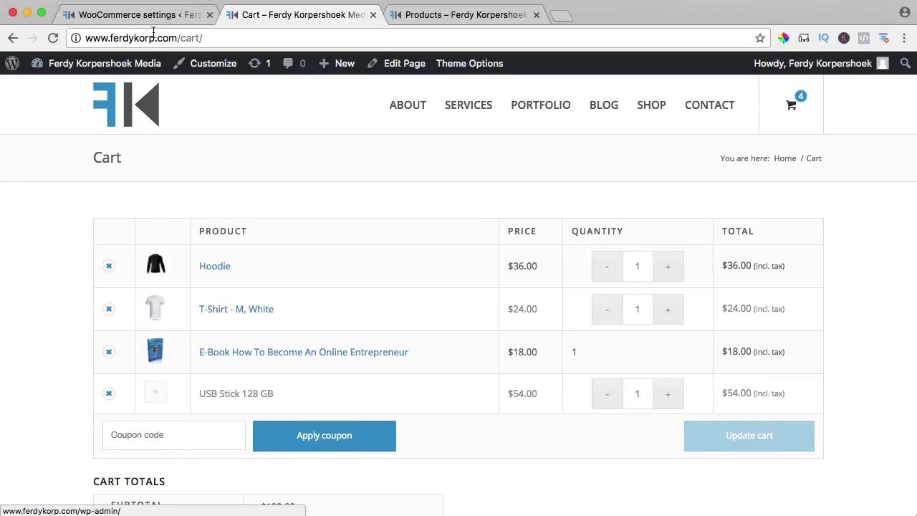
# - Set the standard rate back to 10% and save it
pyautogui.click(178, 15)
pyautogui.click(566, 219)
pyautogui.press('BackSpace')
pyautogui.write('10.0000')
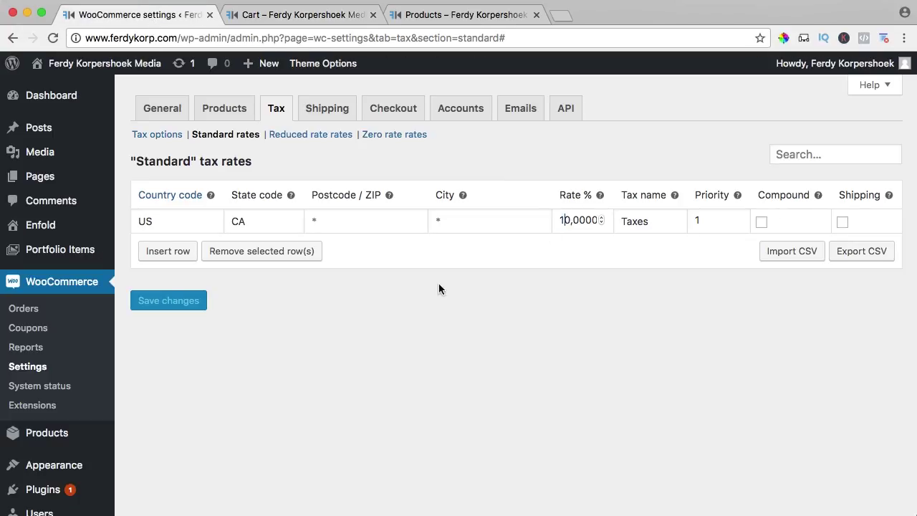
pyautogui.click(178, 301)
# - Insert a Reduced rate row for country US and state CA
pyautogui.click(311, 135)
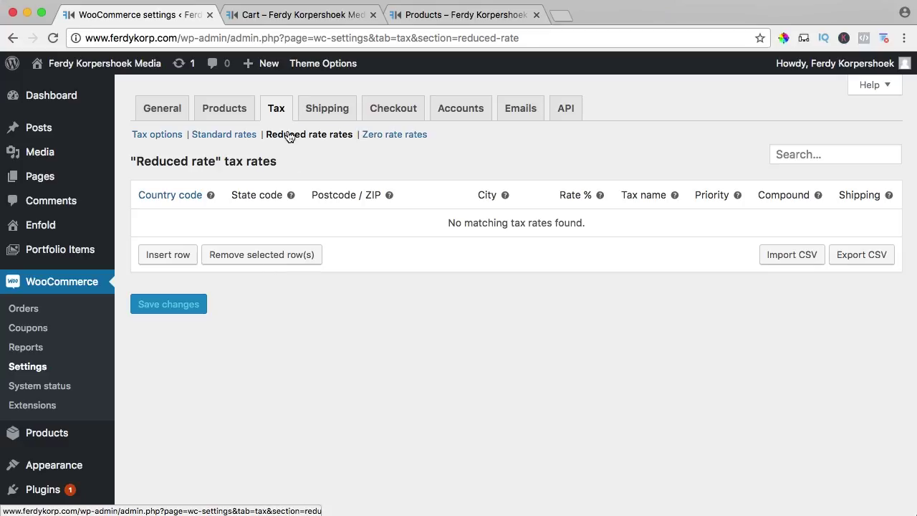
pyautogui.click(164, 256)
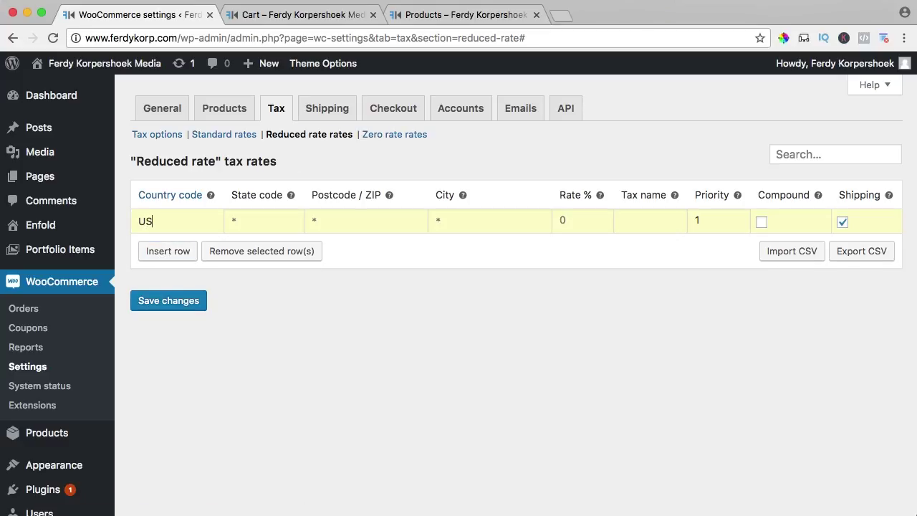
pyautogui.write('US')
pyautogui.click(215, 363)
pyautogui.write('CA')
pyautogui.press('Tab')
pyautogui.press('Tab')
pyautogui.press('Tab')
# - Set the tax name and priority 2, untick shipping, and save the 5% reduced rate
pyautogui.press('super+a')
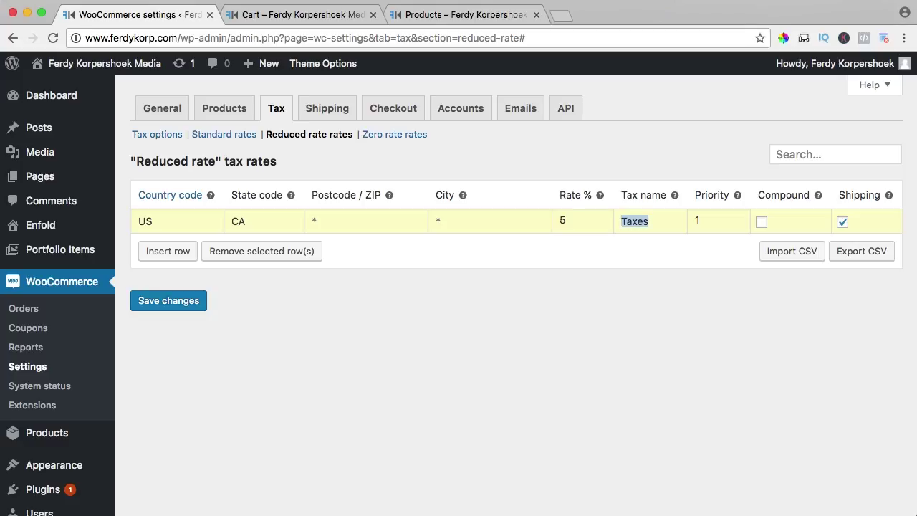
pyautogui.write('Bo')
pyautogui.moveTo(732, 224); pyautogui.dragTo(690, 220)
pyautogui.click(843, 222)
pyautogui.click(175, 303)
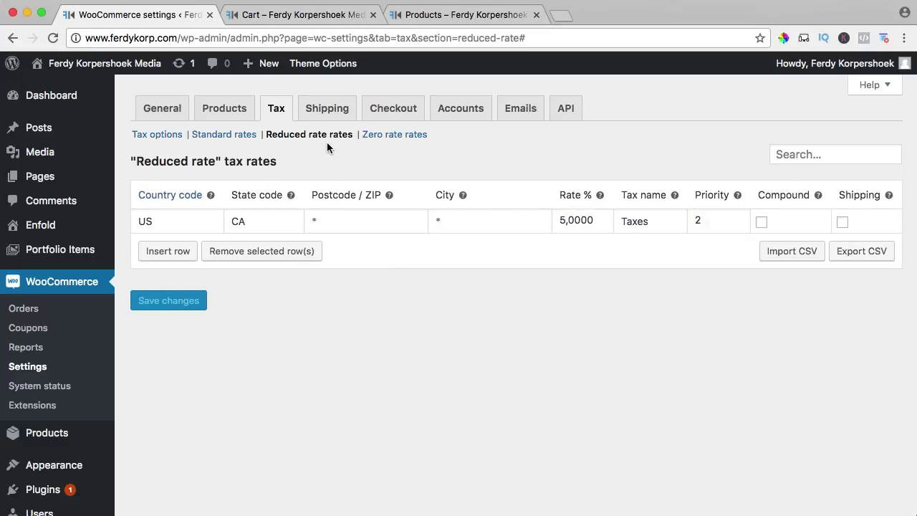
pyautogui.click(228, 136)
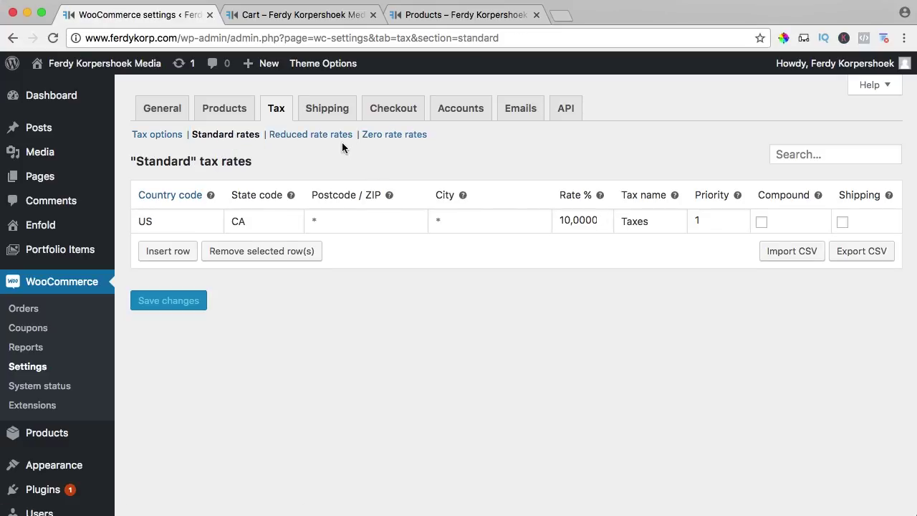
# - Reload the cart, where the e-book costs $16.50 incl. tax, and open its product page
pyautogui.click(298, 18)
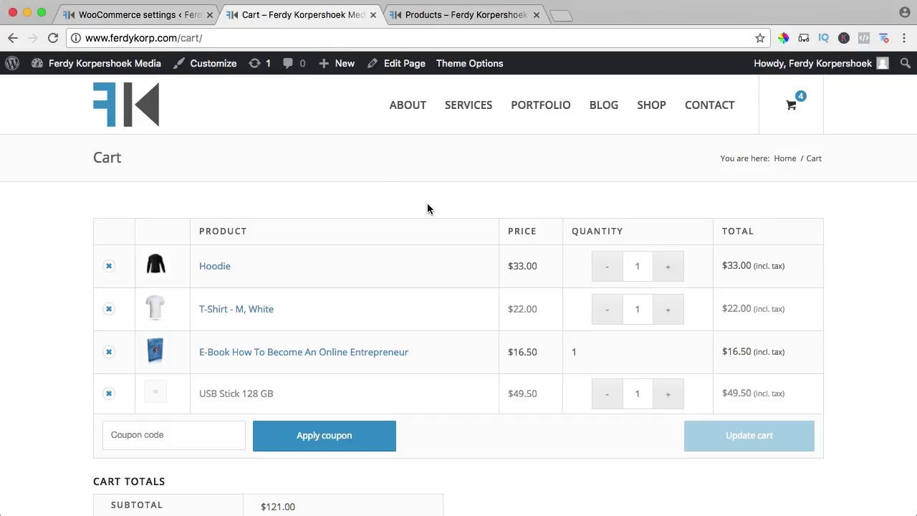
pyautogui.press('super+r')
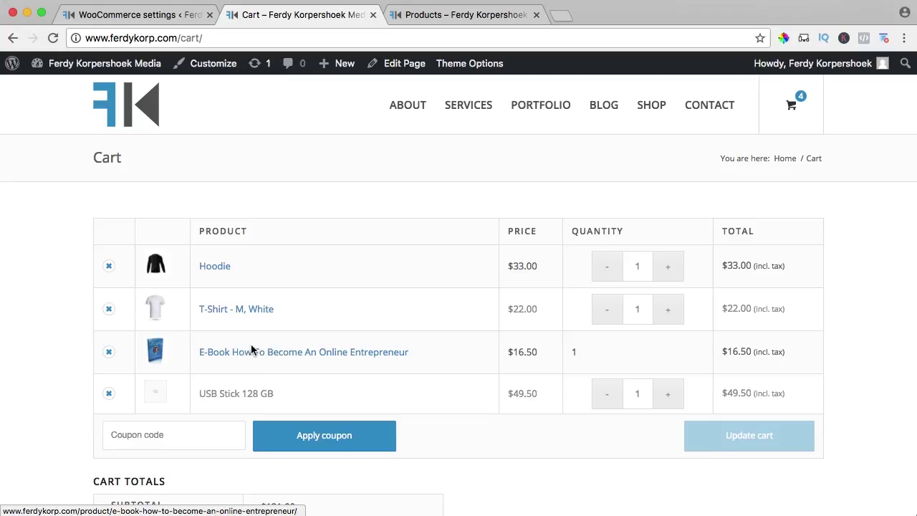
pyautogui.click(297, 355)
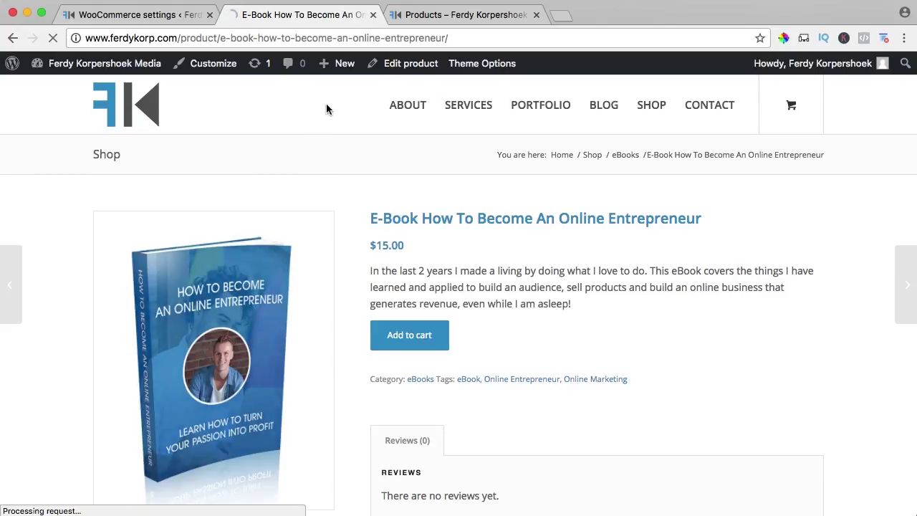
# - Edit the E-Book product, set its tax class to Reduced rate, and update it
pyautogui.click(410, 68)
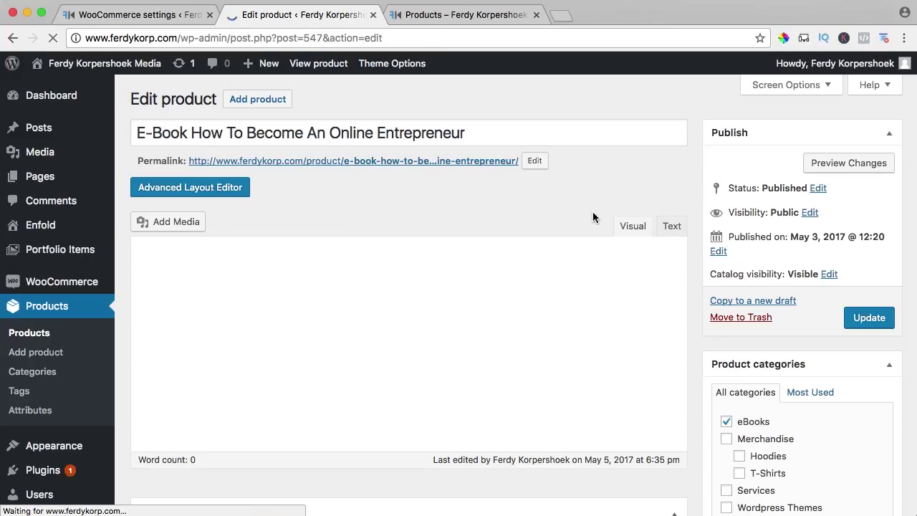
pyautogui.scroll(-7, 695, 212)
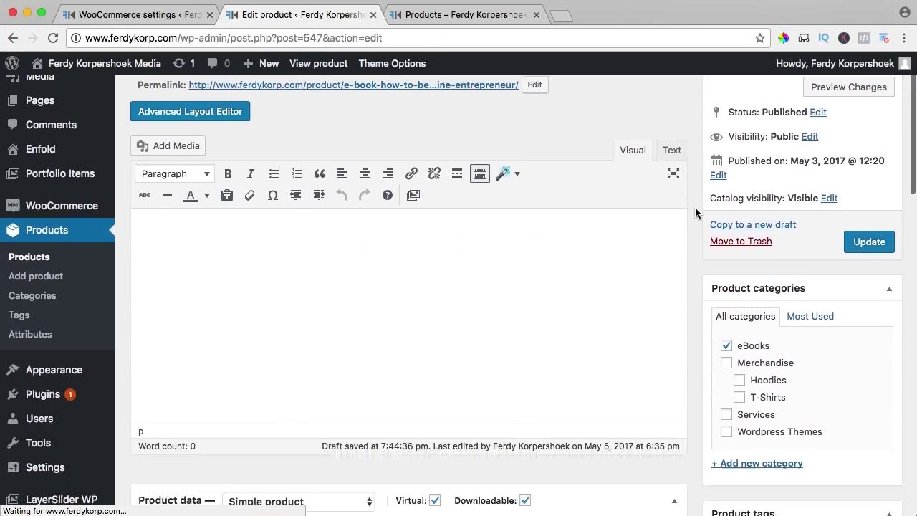
pyautogui.scroll(-3, 695, 212)
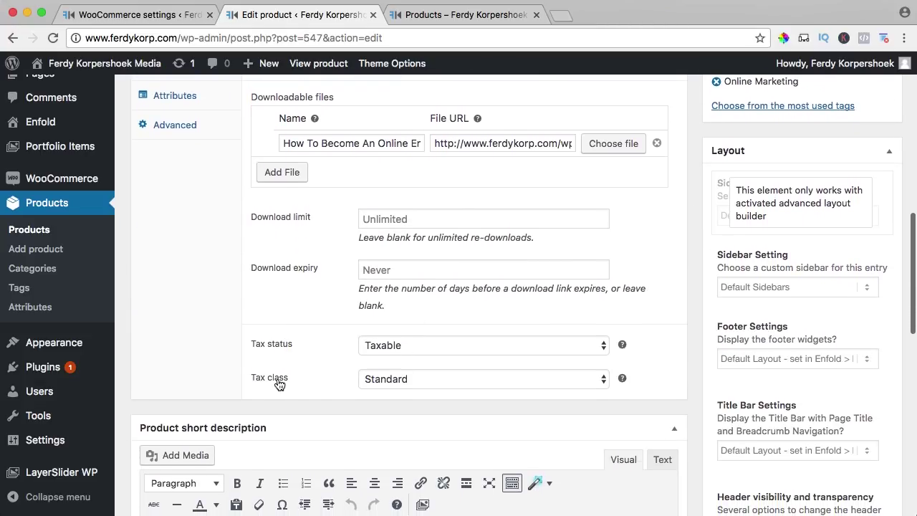
pyautogui.click(410, 380)
pyautogui.click(387, 393)
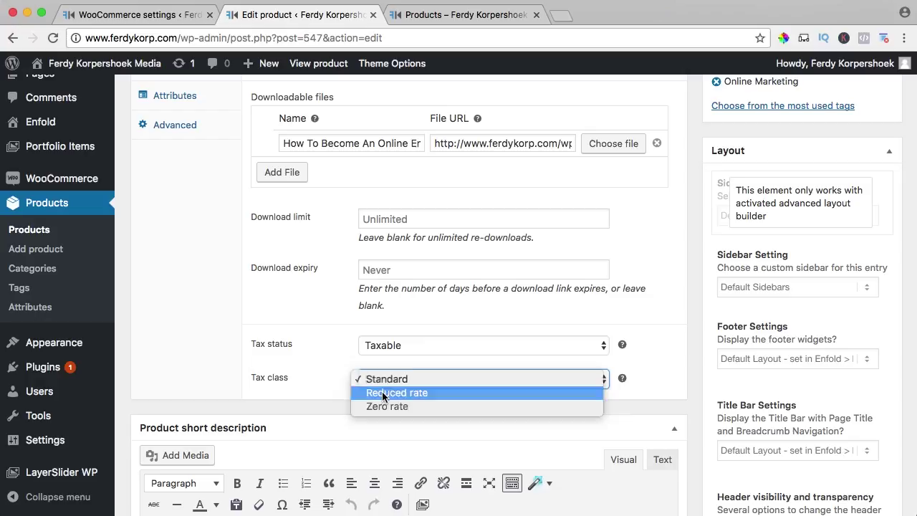
pyautogui.scroll(6, 693, 365)
pyautogui.scroll(5, 693, 366)
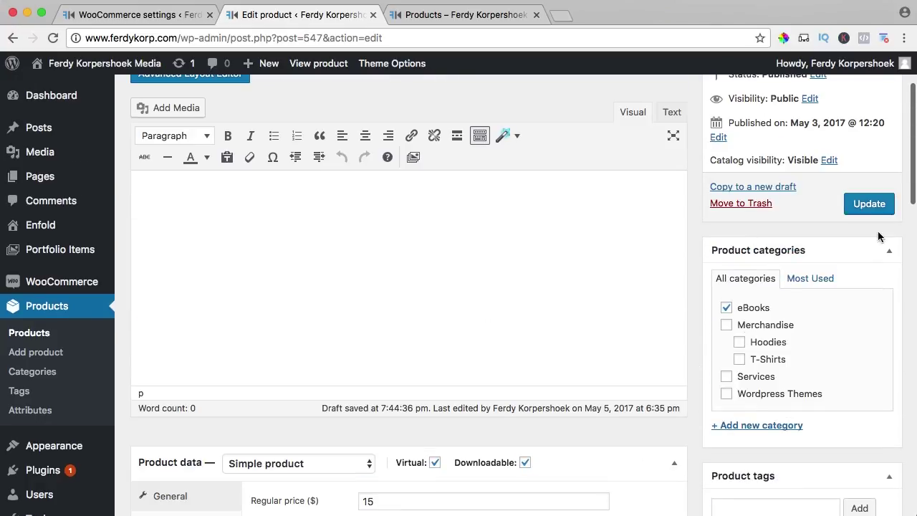
pyautogui.click(869, 203)
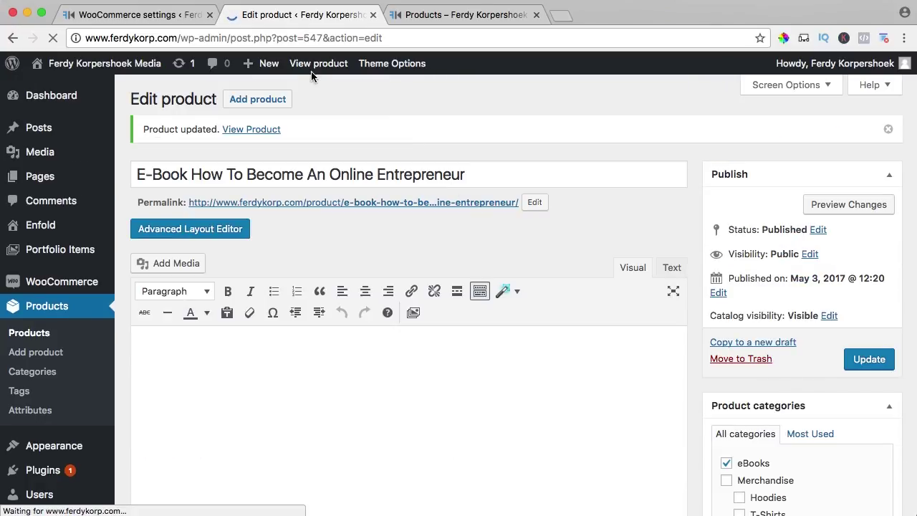
# - Go from the e-book page to the cart and confirm the e-book shows $15.75 incl. tax
pyautogui.click(315, 66)
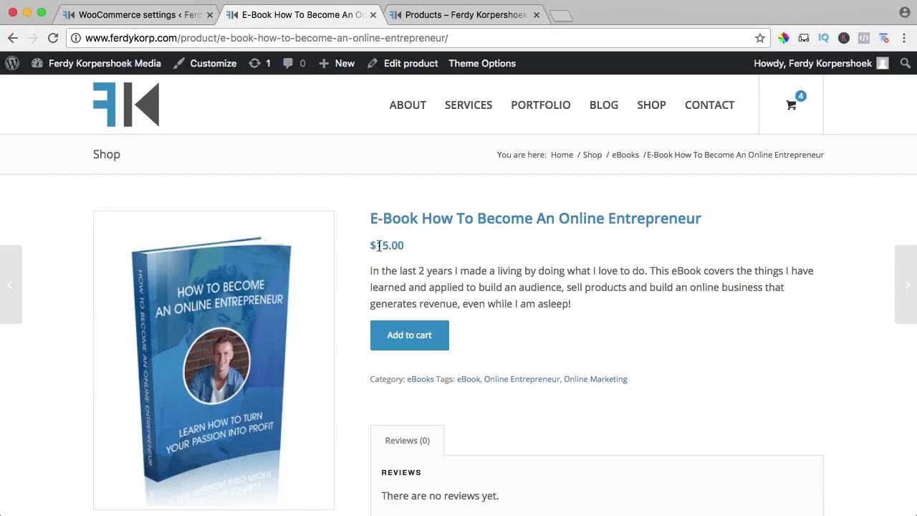
pyautogui.moveTo(792, 106)
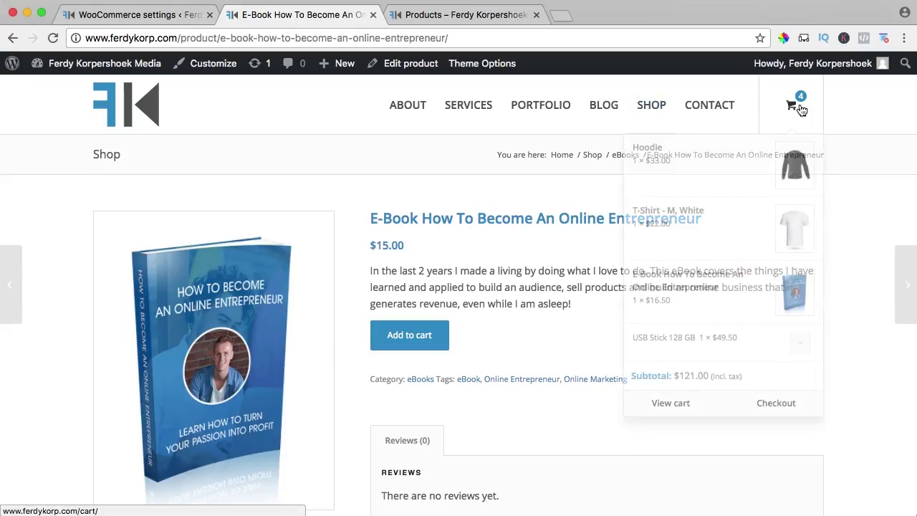
pyautogui.click(673, 405)
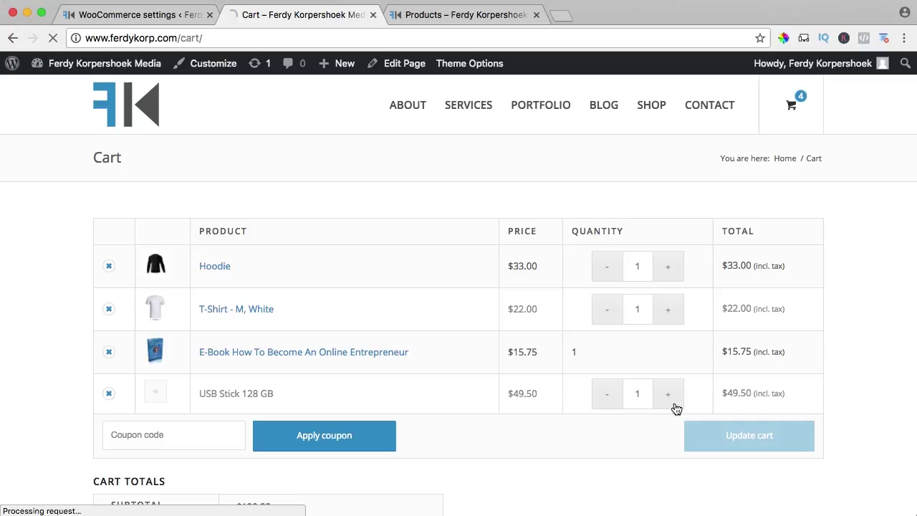
pyautogui.moveTo(514, 352); pyautogui.dragTo(539, 353)
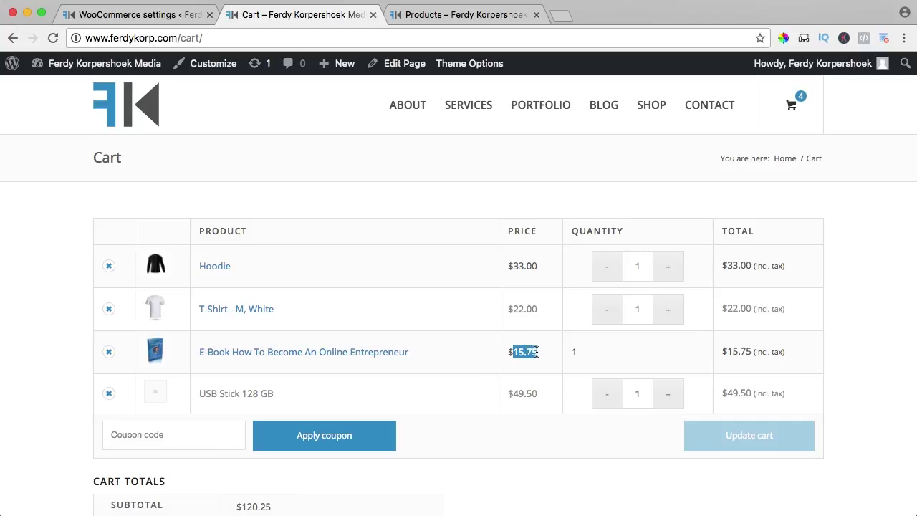
pyautogui.click(540, 358)
# - Edit the E-Book product from the cart, change its tax class to Zero rate, and update it
pyautogui.click(280, 357)
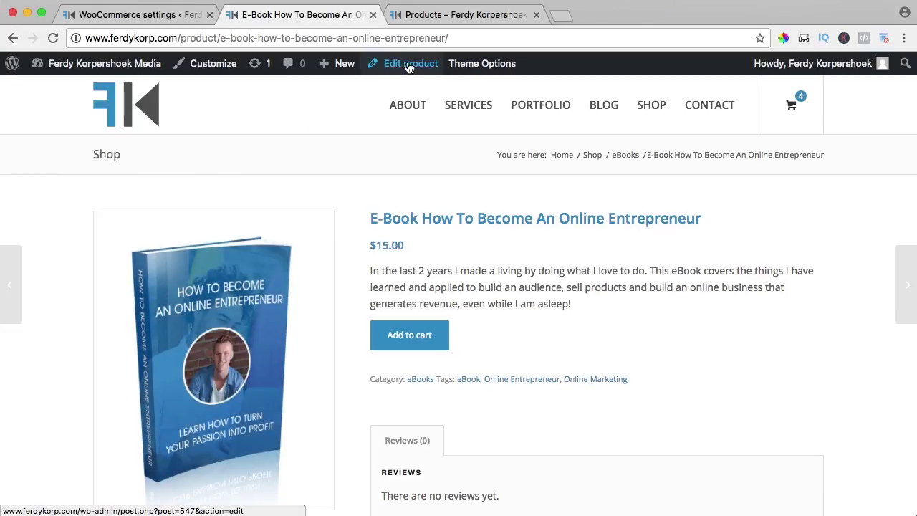
pyautogui.click(409, 65)
pyautogui.scroll(-10, 694, 223)
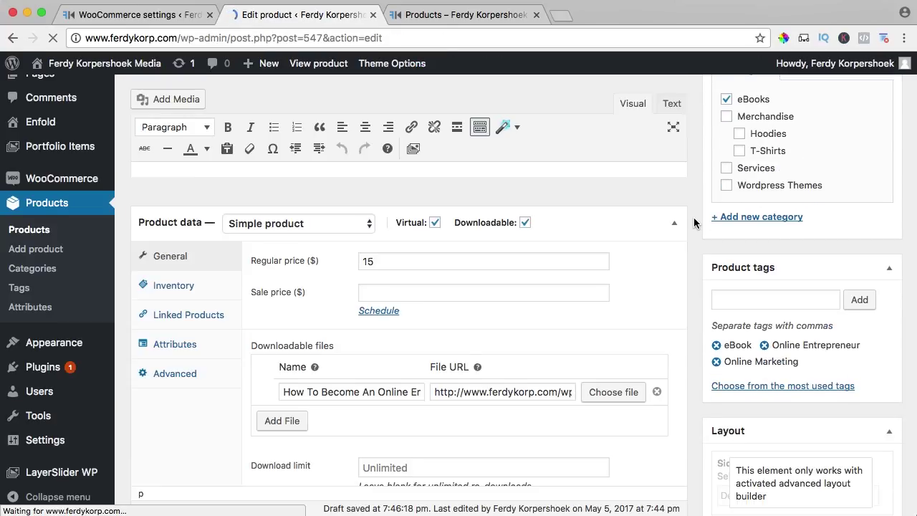
pyautogui.scroll(-8, 693, 223)
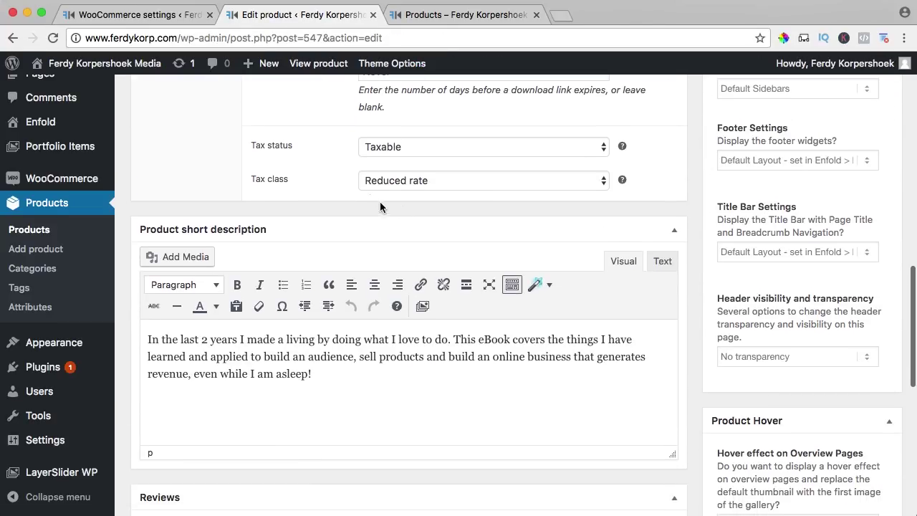
pyautogui.click(401, 181)
pyautogui.click(401, 195)
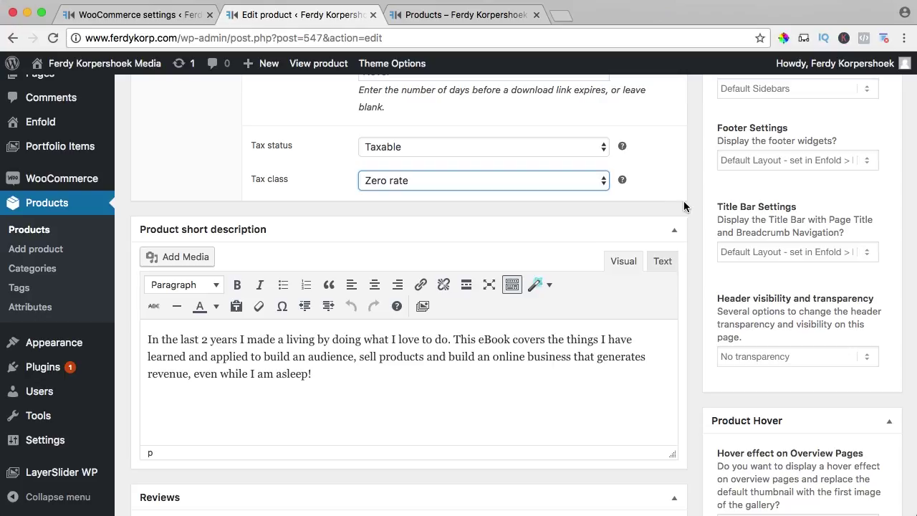
pyautogui.scroll(15, 696, 199)
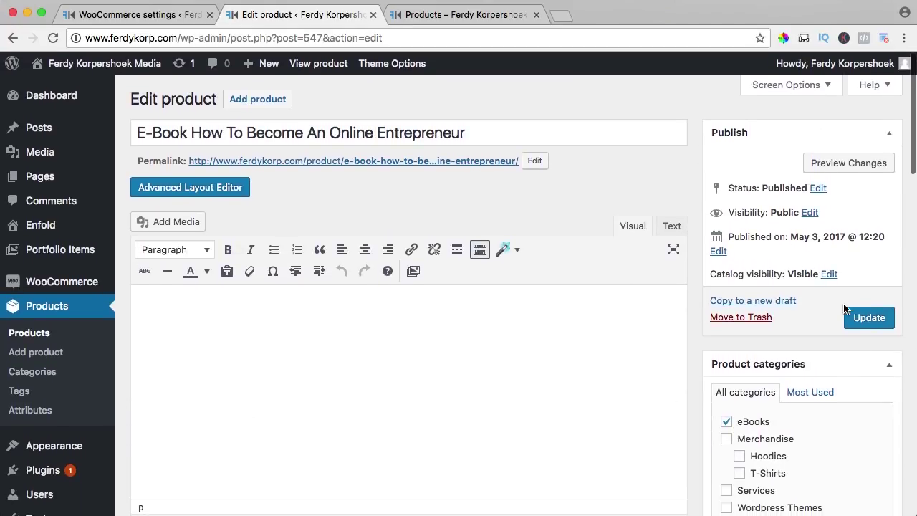
pyautogui.click(863, 317)
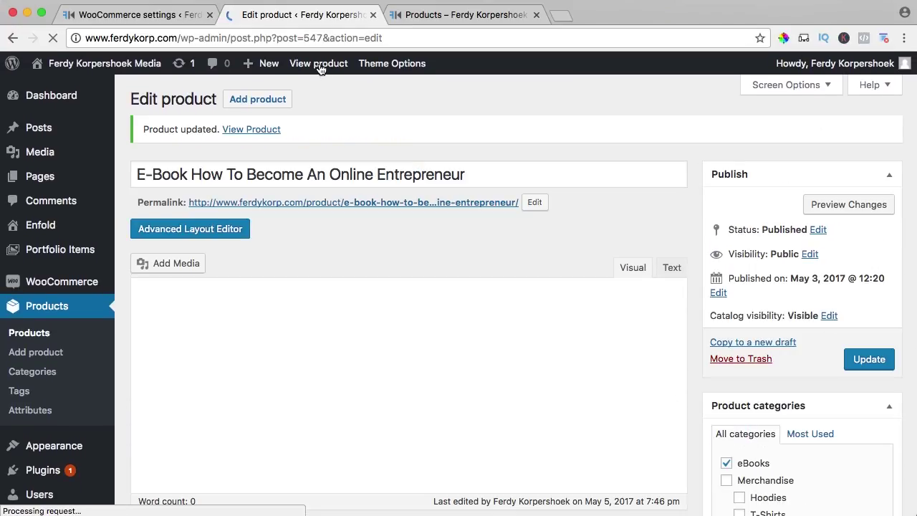
# - Go to the cart from the e-book page and check the E-Book's $15.00 price and the T-Shirt price
pyautogui.click(318, 65)
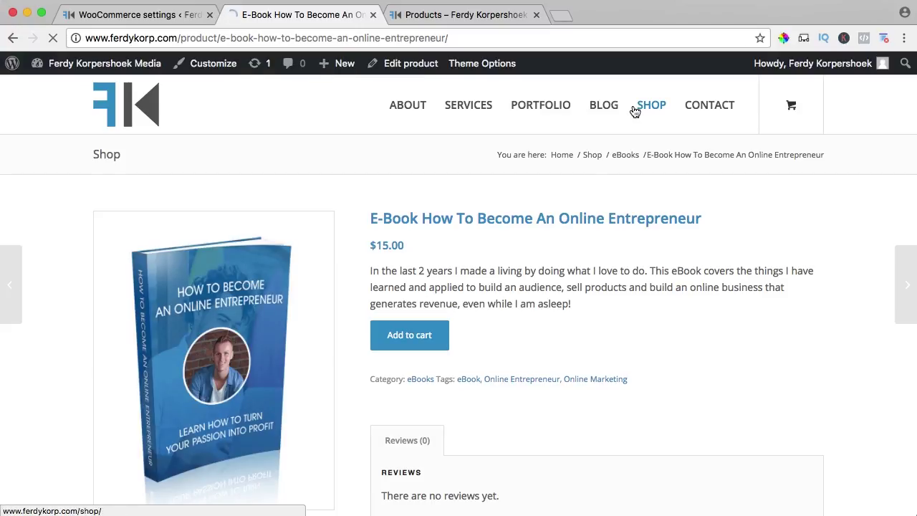
pyautogui.moveTo(791, 105)
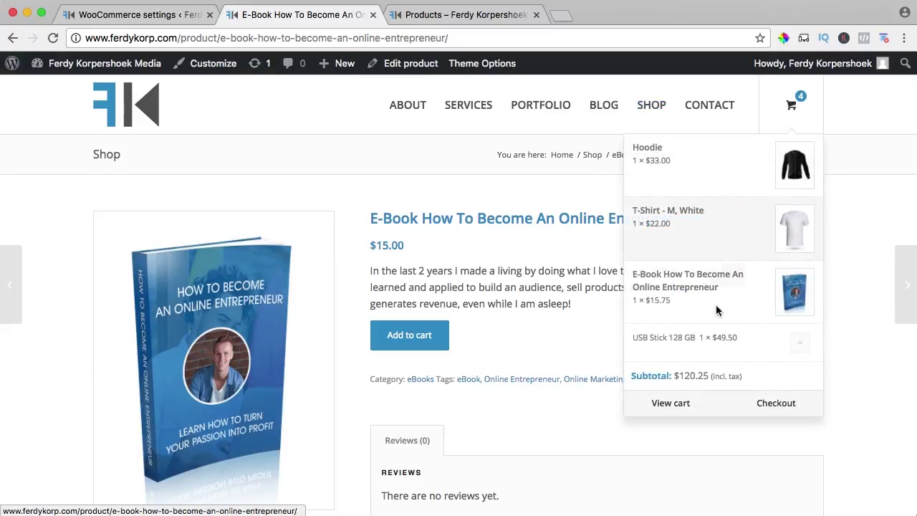
pyautogui.click(671, 406)
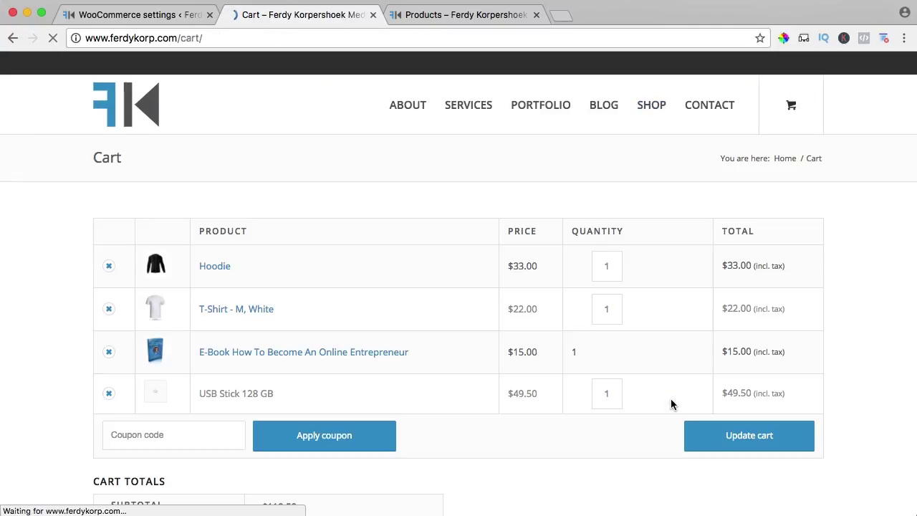
pyautogui.moveTo(550, 354); pyautogui.dragTo(508, 351)
pyautogui.click(508, 351)
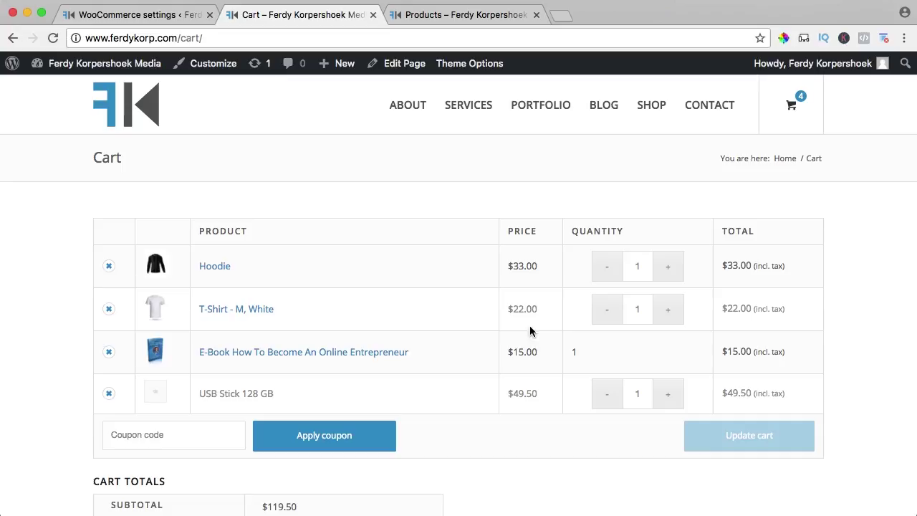
pyautogui.moveTo(538, 313); pyautogui.dragTo(506, 309)
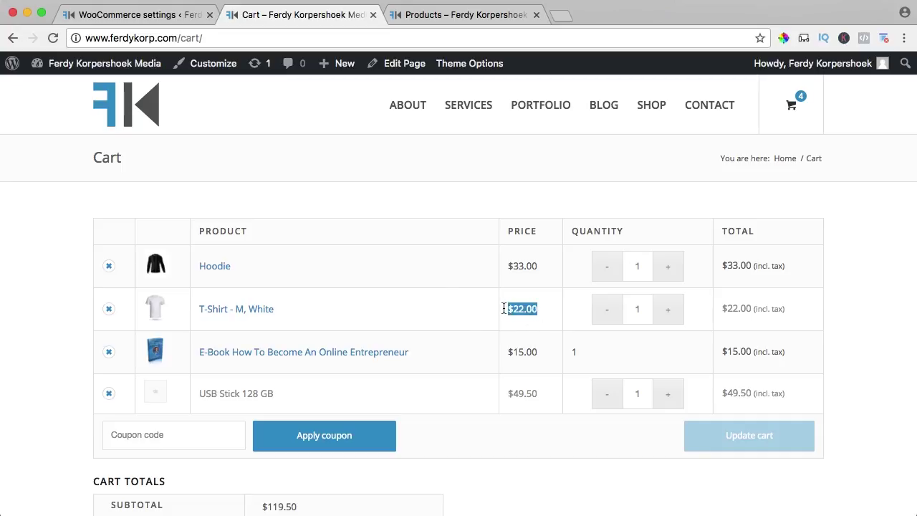
pyautogui.click(466, 315)
# - Check Cart Totals for the $119.50 total including $9.50 taxes
pyautogui.scroll(-4, 466, 315)
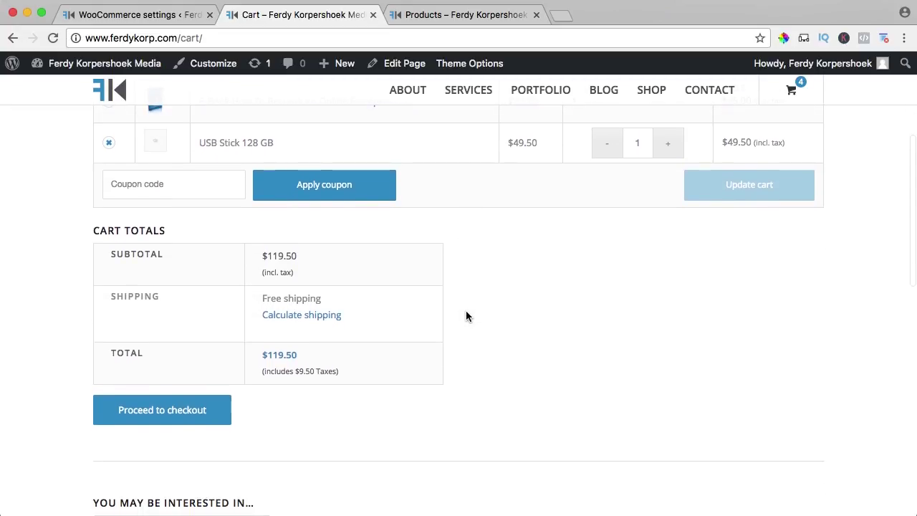
pyautogui.moveTo(258, 355); pyautogui.dragTo(304, 355)
pyautogui.click(304, 355)
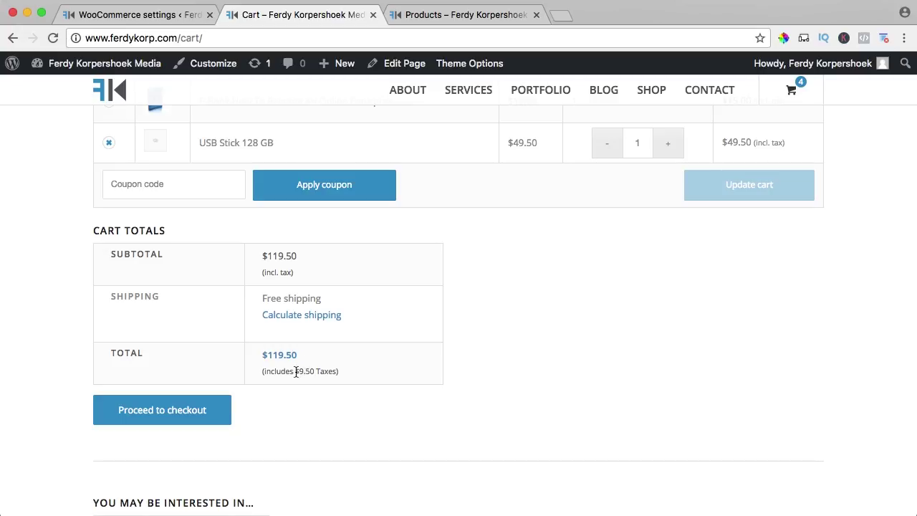
pyautogui.moveTo(294, 371); pyautogui.dragTo(315, 371)
pyautogui.click(317, 371)
pyautogui.scroll(-5, 472, 370)
pyautogui.scroll(8, 472, 370)
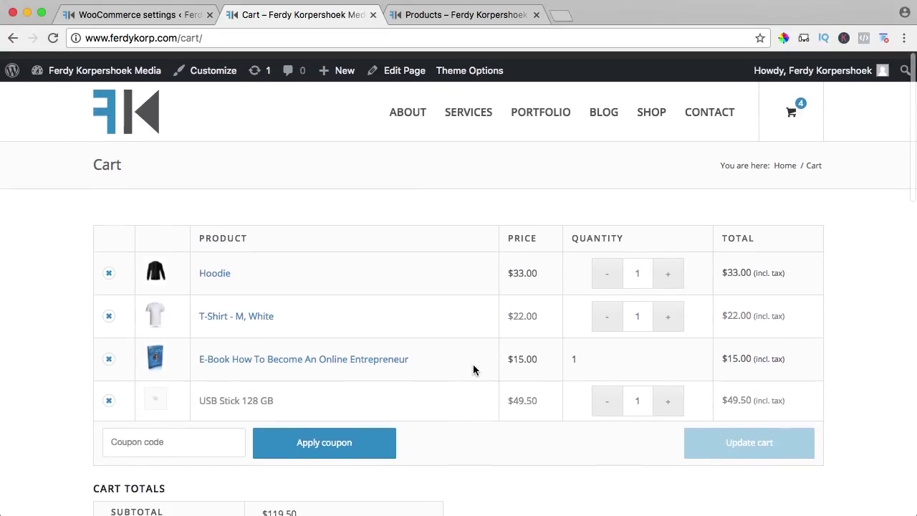